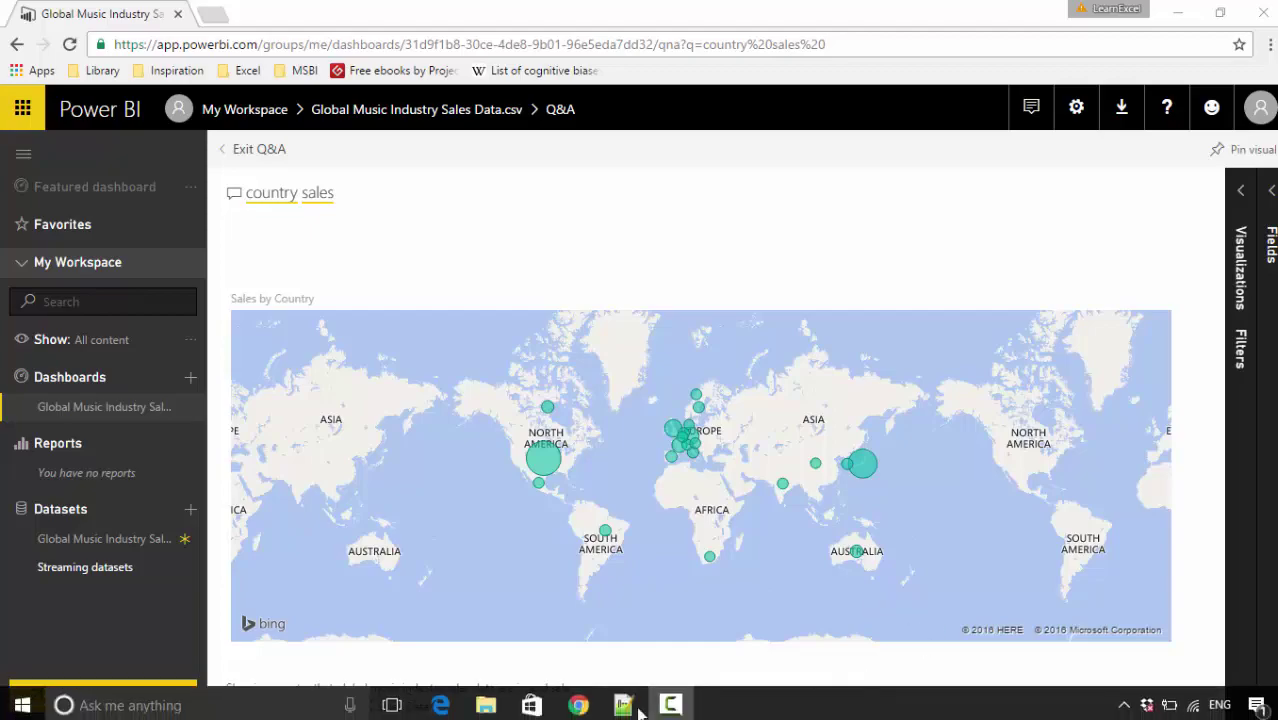
Delete the Global Music Industry Sales Data dataset from the workspace.
left_click(622, 706)
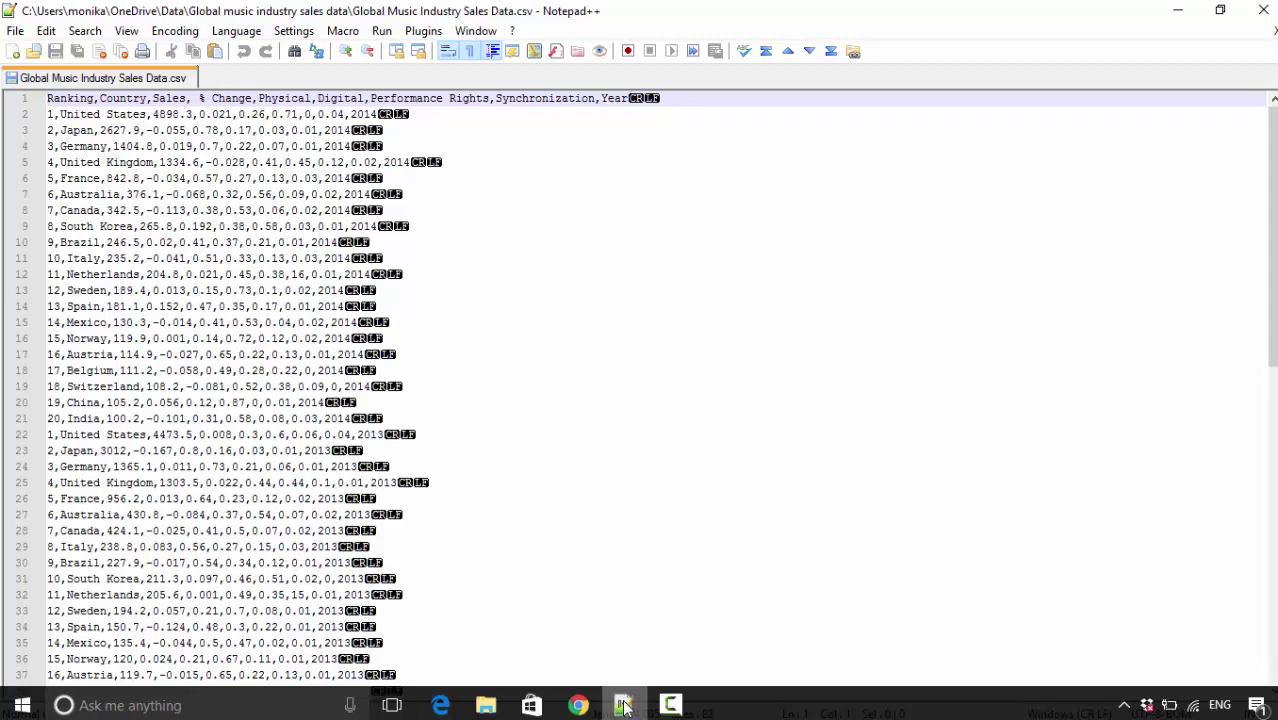
left_click(622, 706)
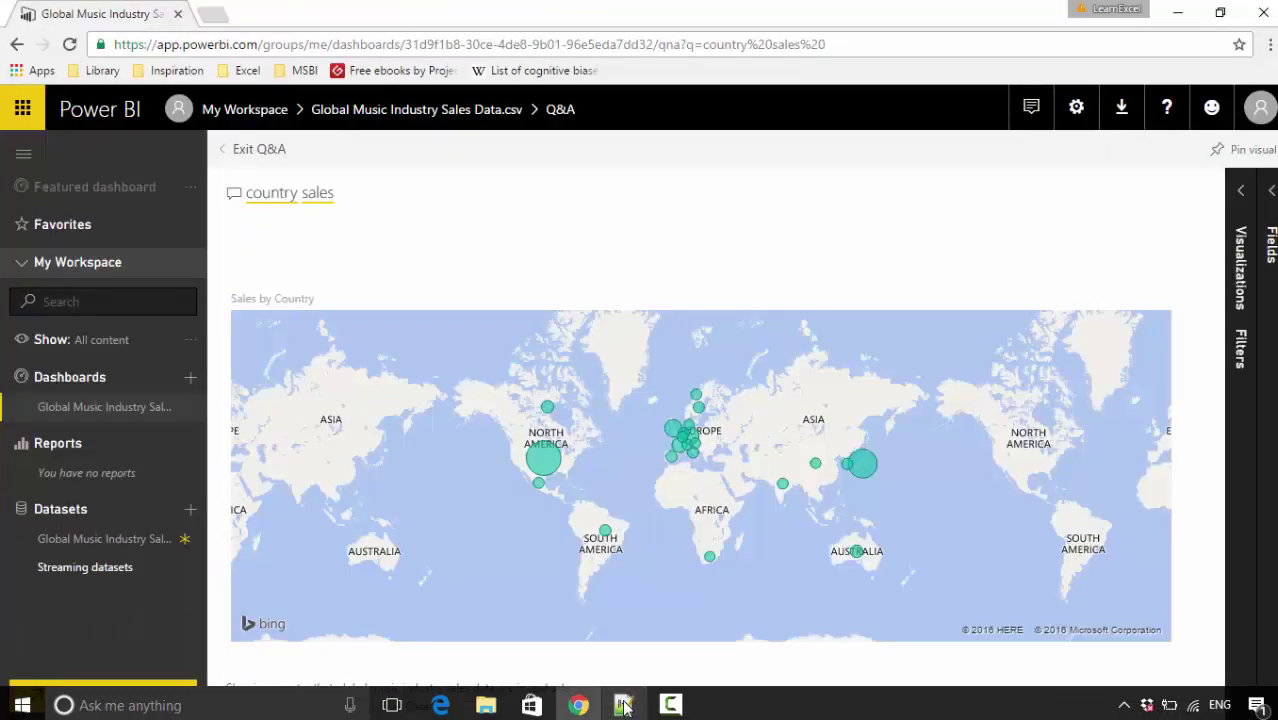
left_click(191, 546)
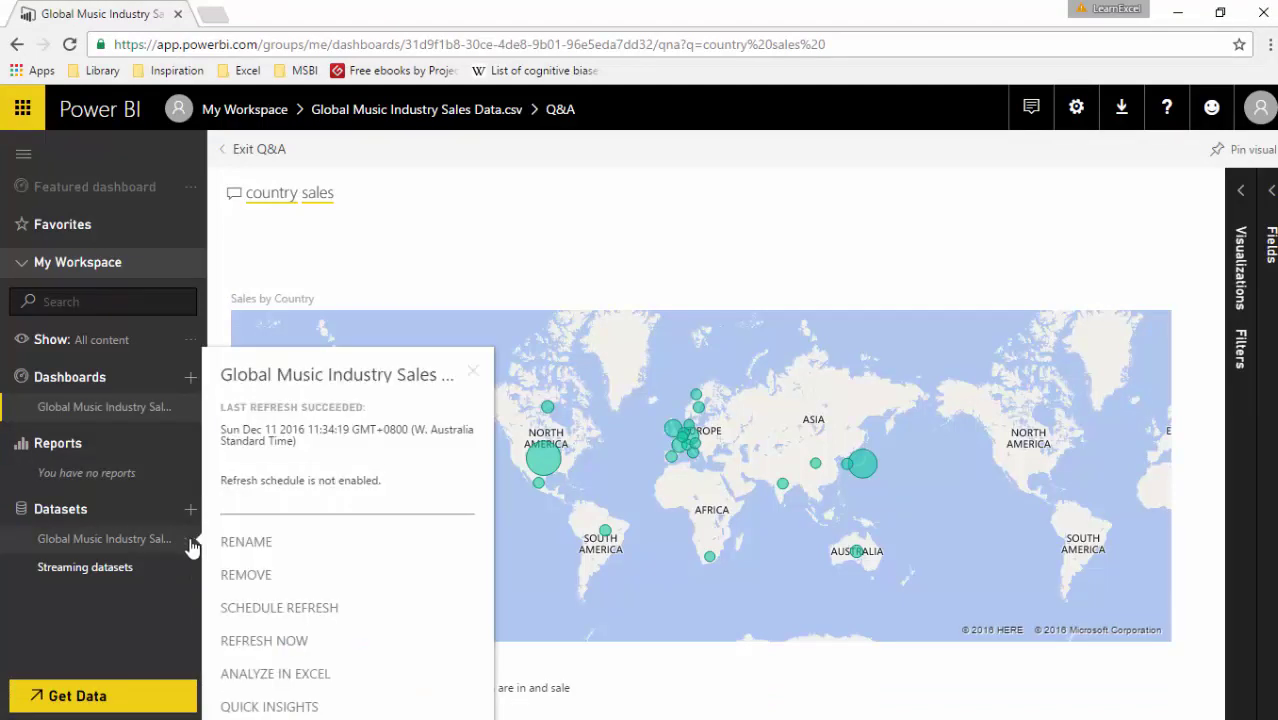
left_click(248, 575)
left_click(823, 449)
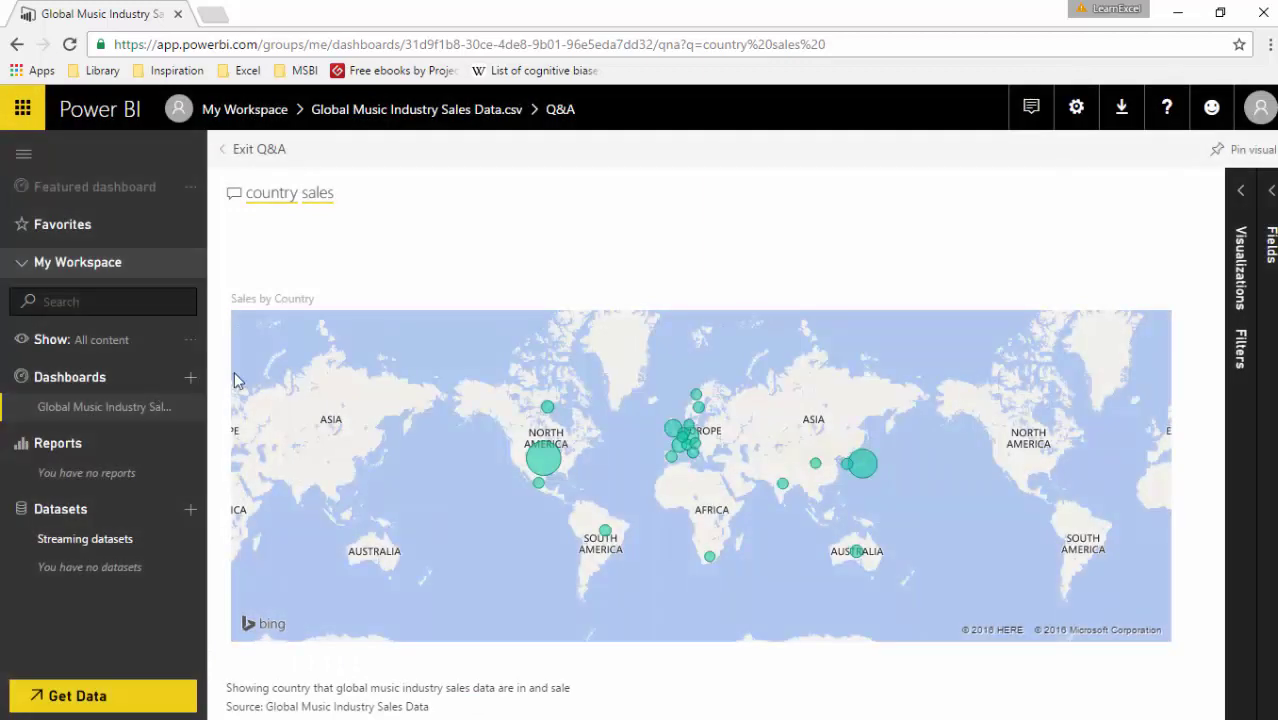
Delete the Global Music Industry Sales Data dashboard as well.
left_click(191, 407)
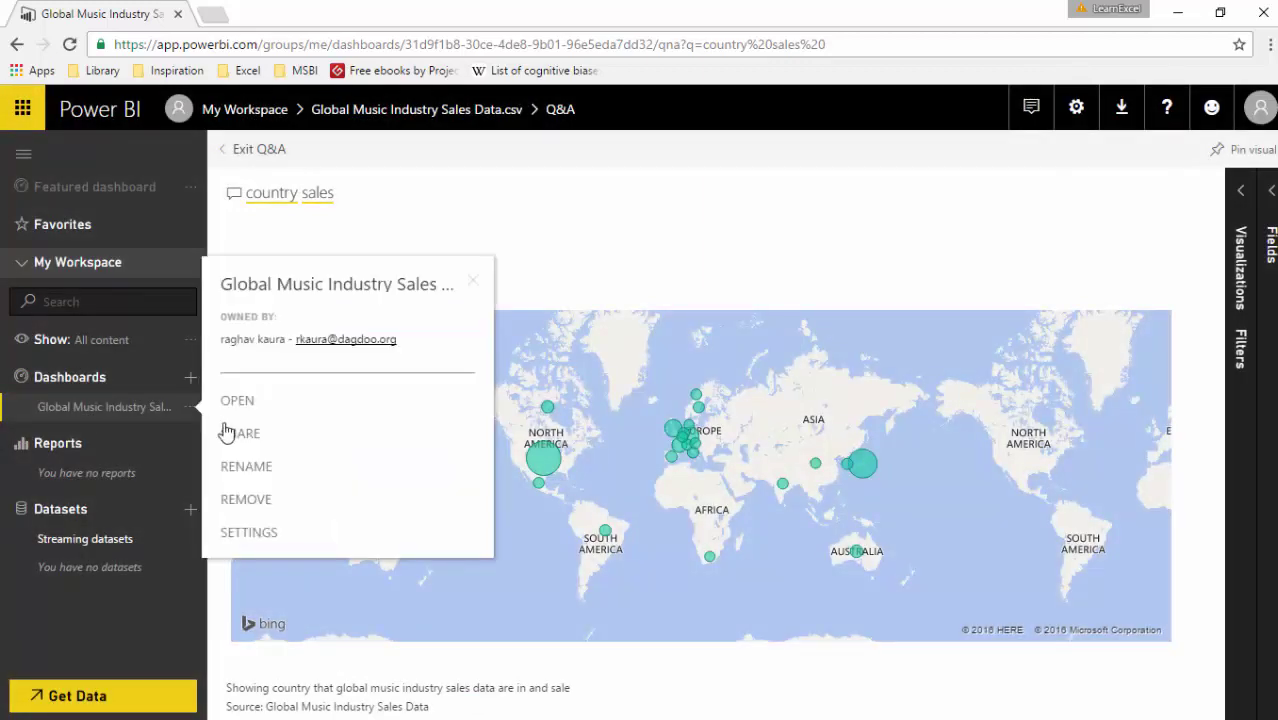
left_click(234, 491)
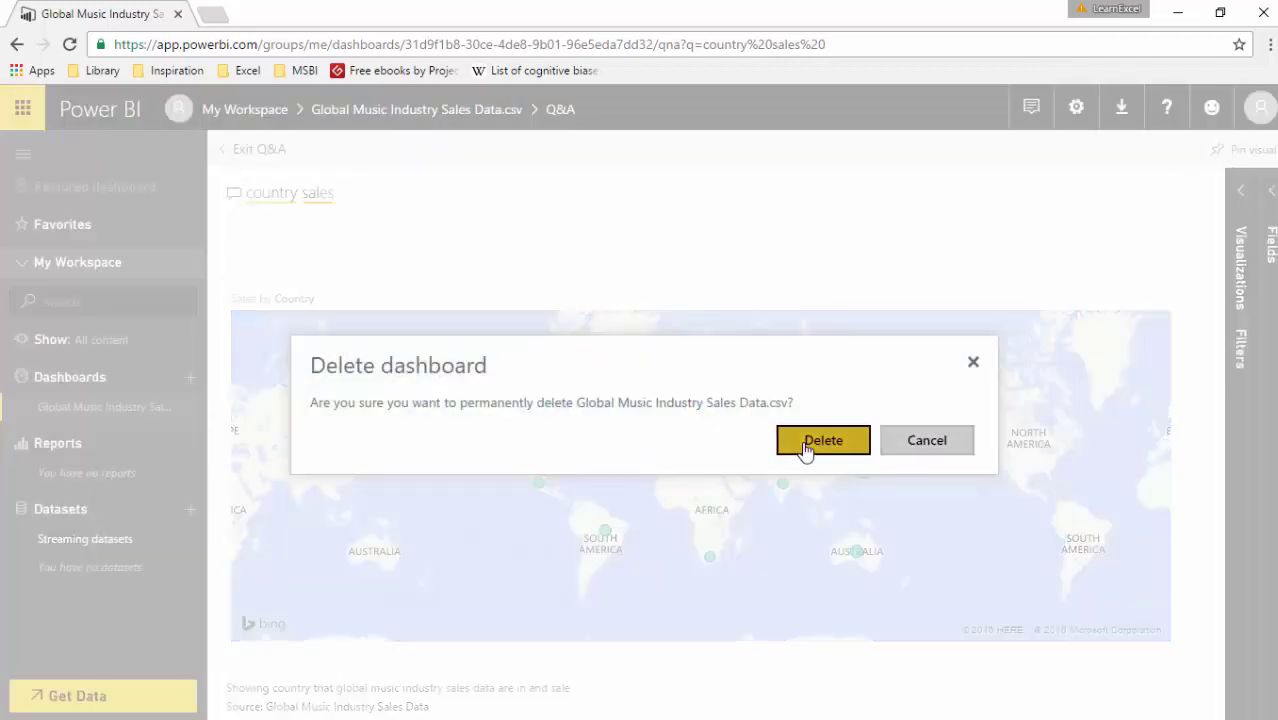
left_click(807, 449)
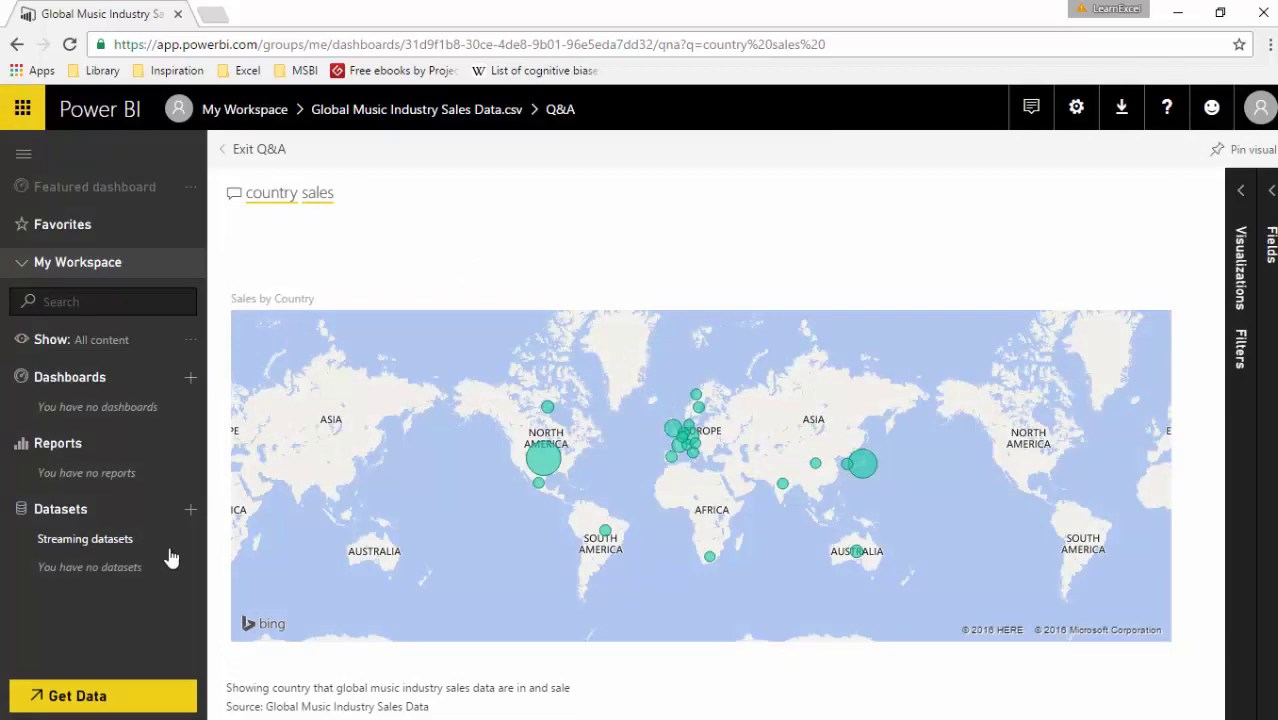
Import Global Music Industry Sales Data.csv as a local file through Get Data > Files.
left_click(113, 695)
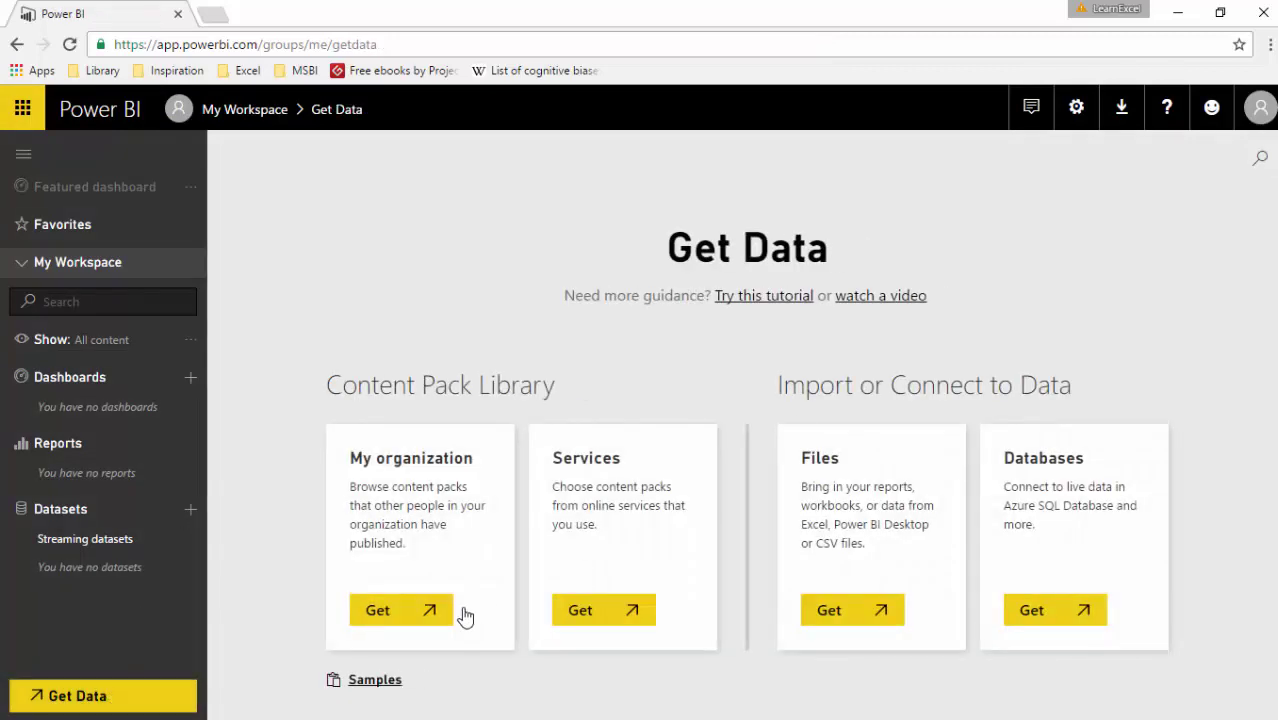
left_click(828, 612)
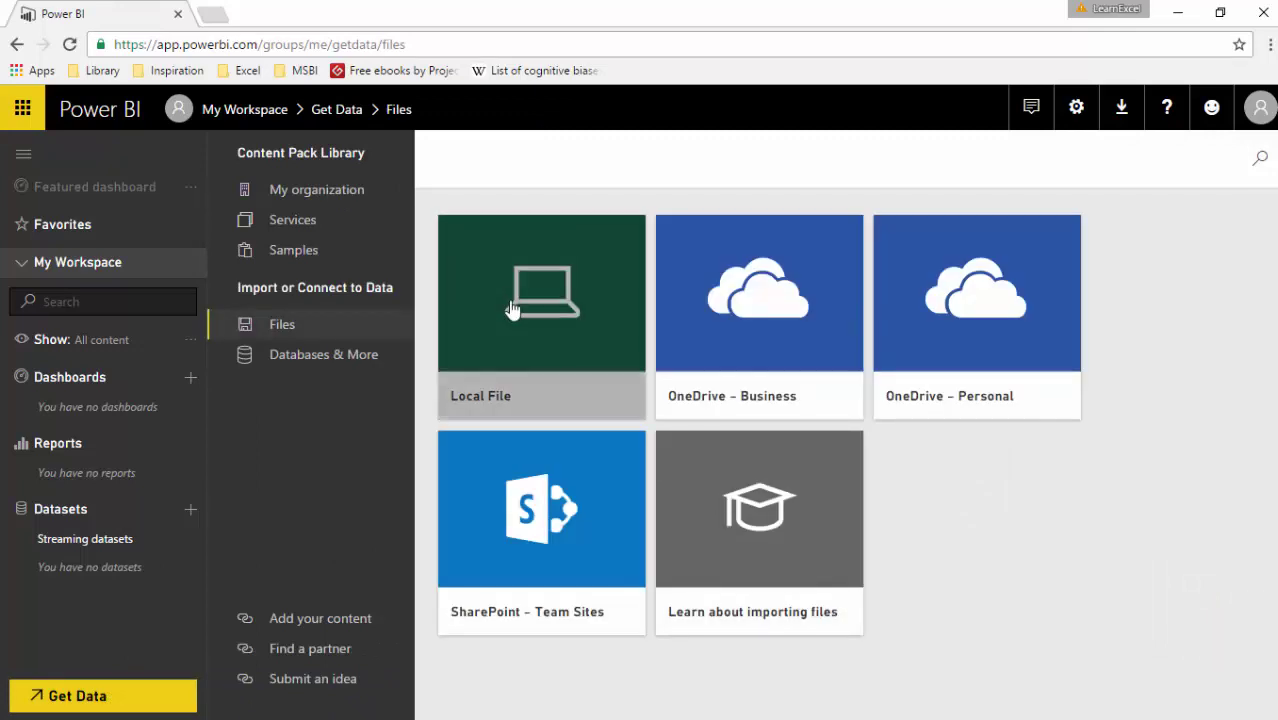
left_click(512, 312)
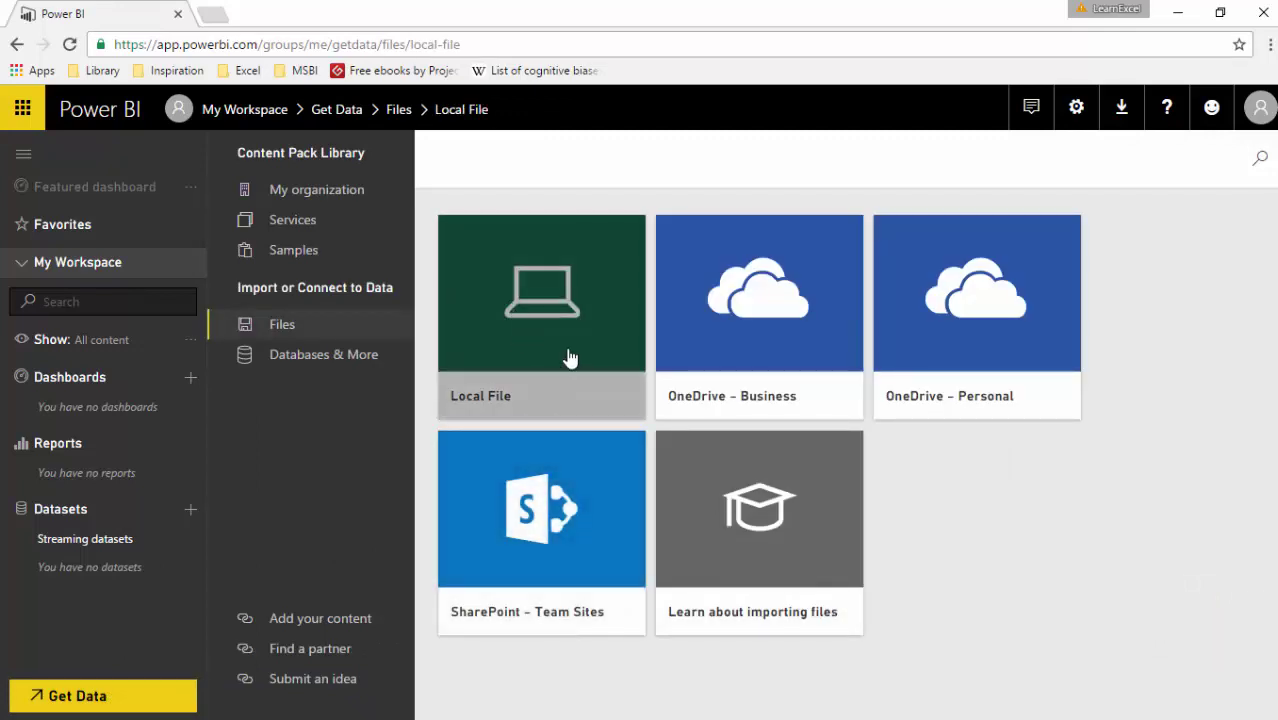
left_click(551, 408)
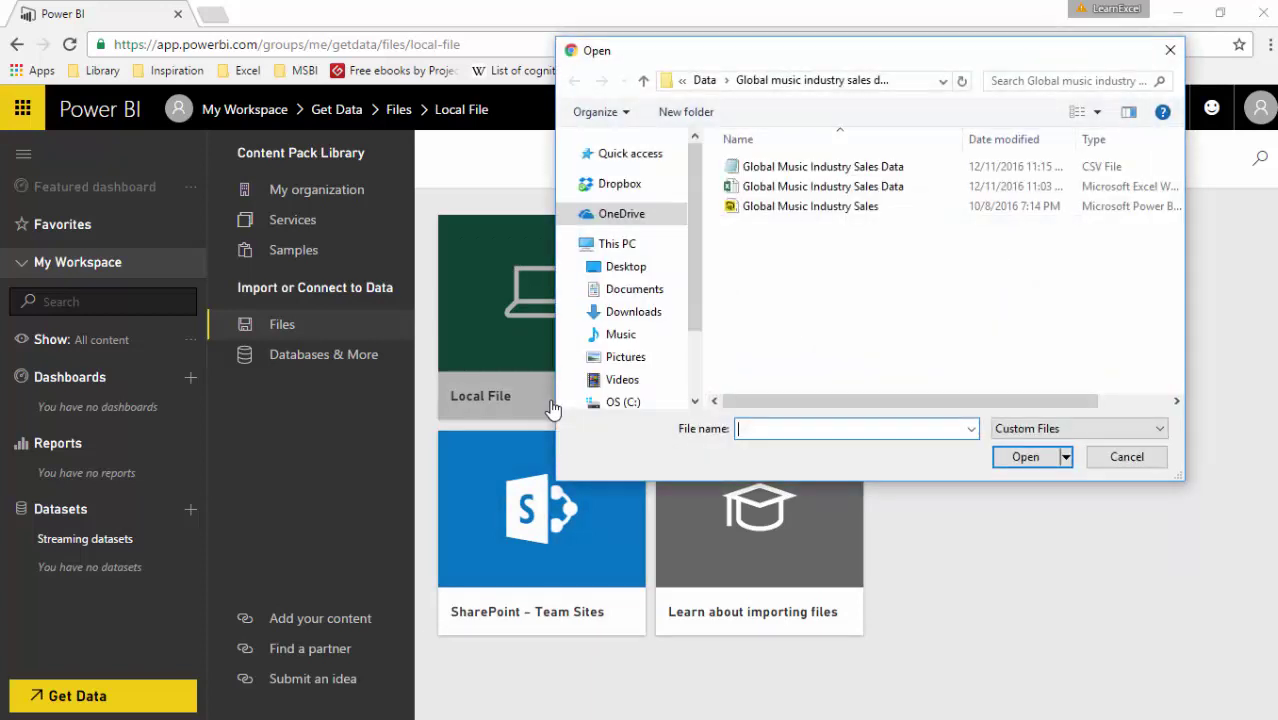
left_click(770, 186)
left_click(770, 169)
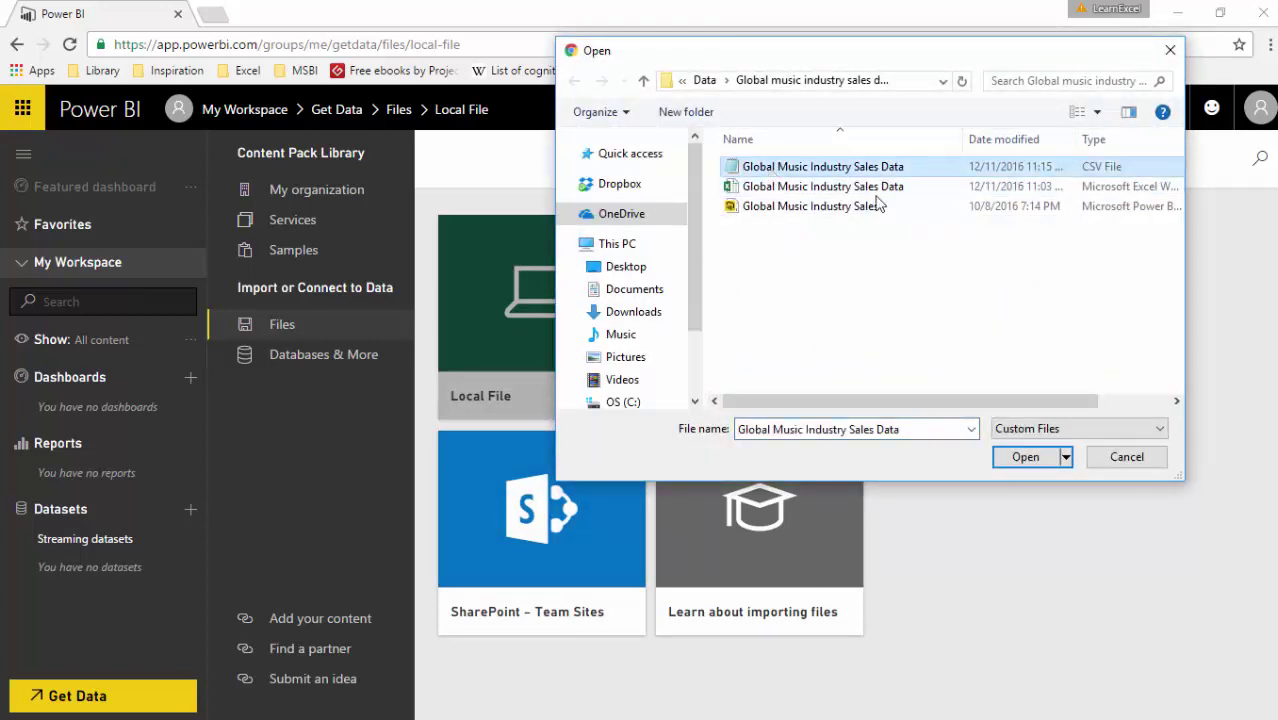
left_click(1022, 457)
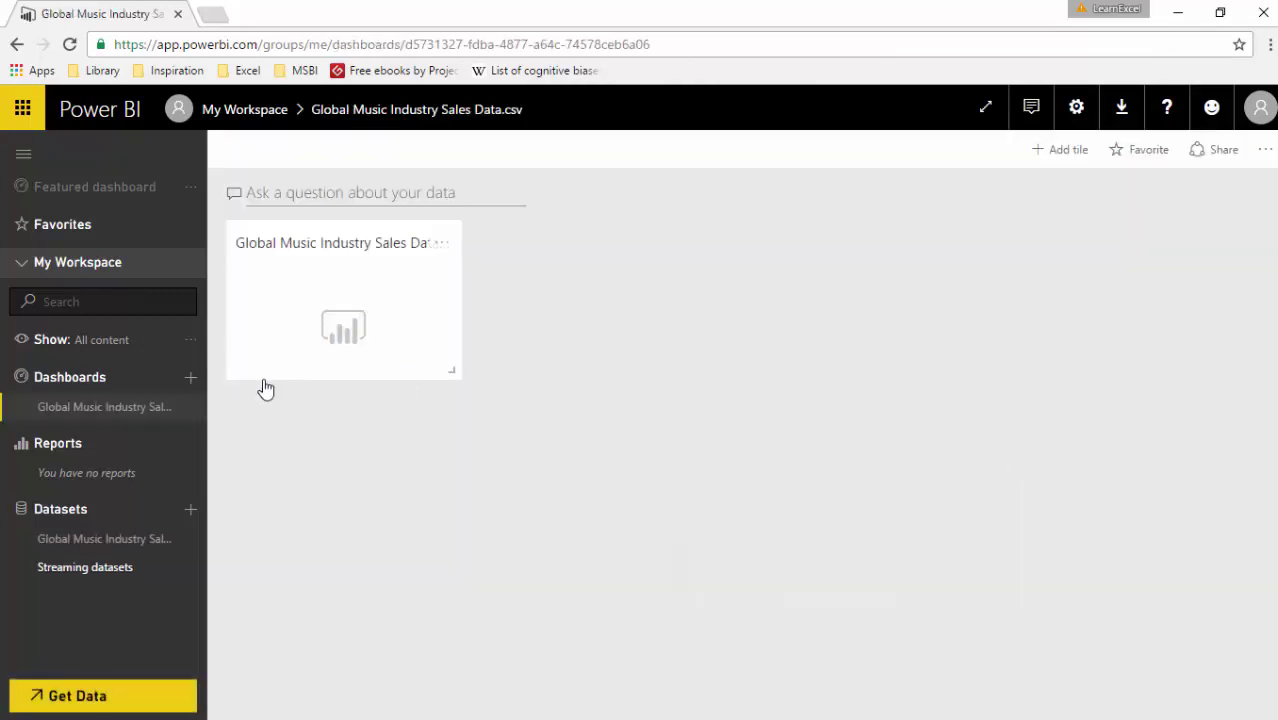
Ask Q&A 'sales by country', then extend it to 'sales by country by year' for a table.
left_click(281, 195)
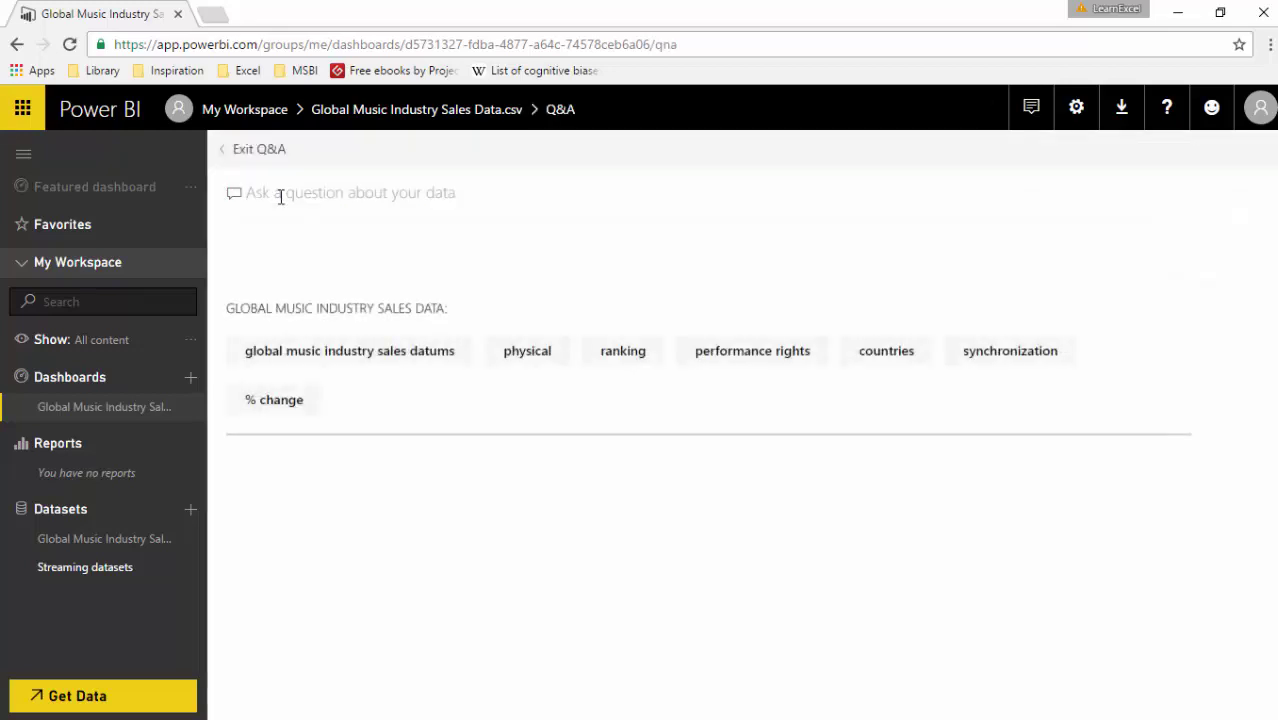
type("sales")
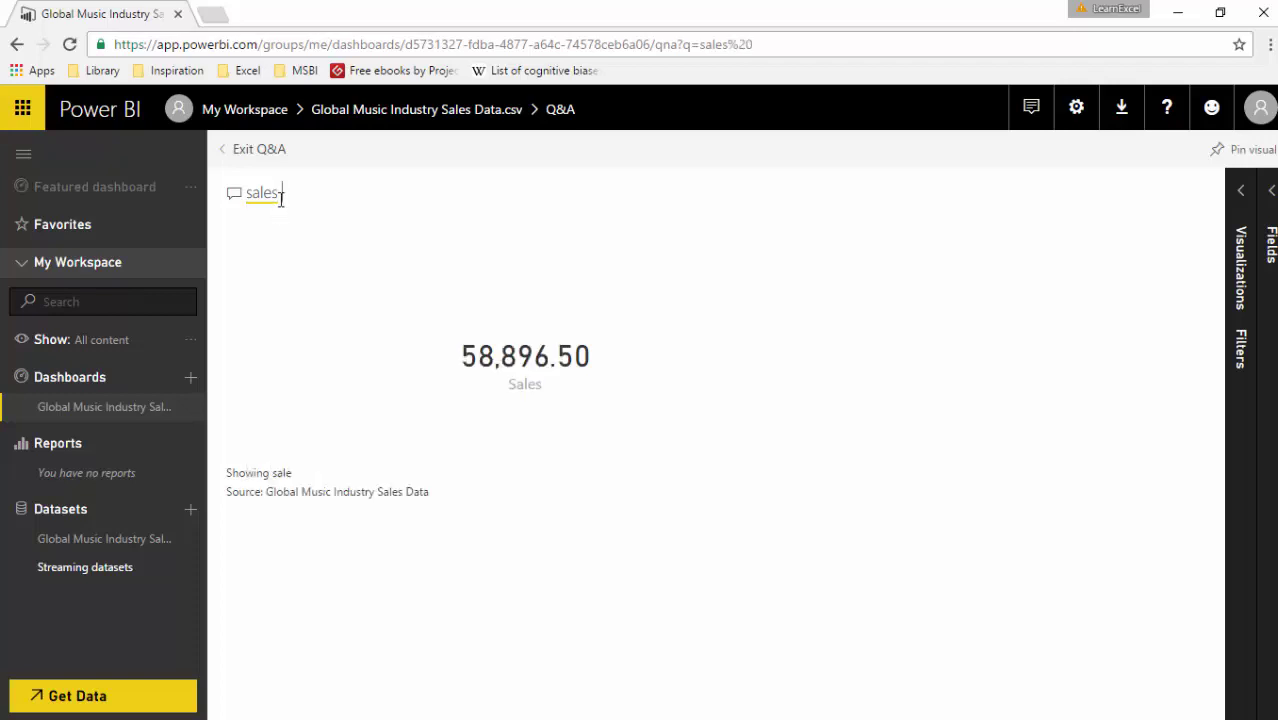
type(" by country")
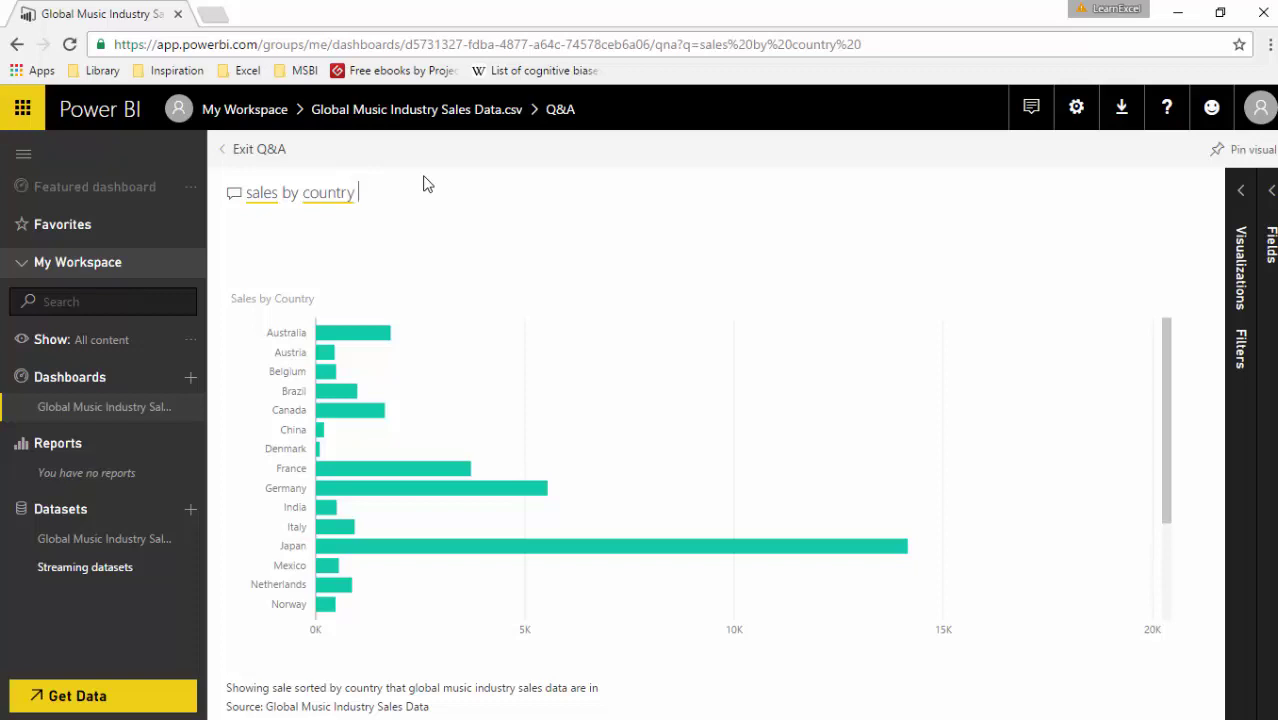
type("by year")
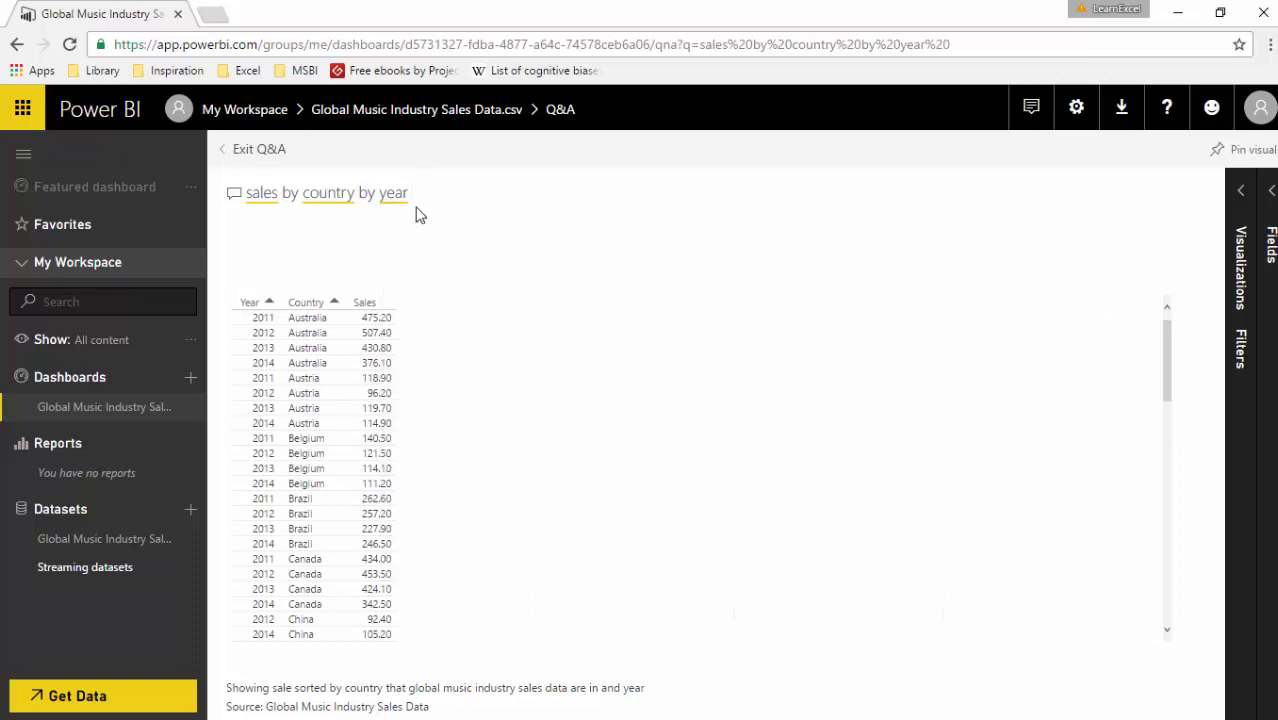
left_click_drag(417, 194, 105, 169)
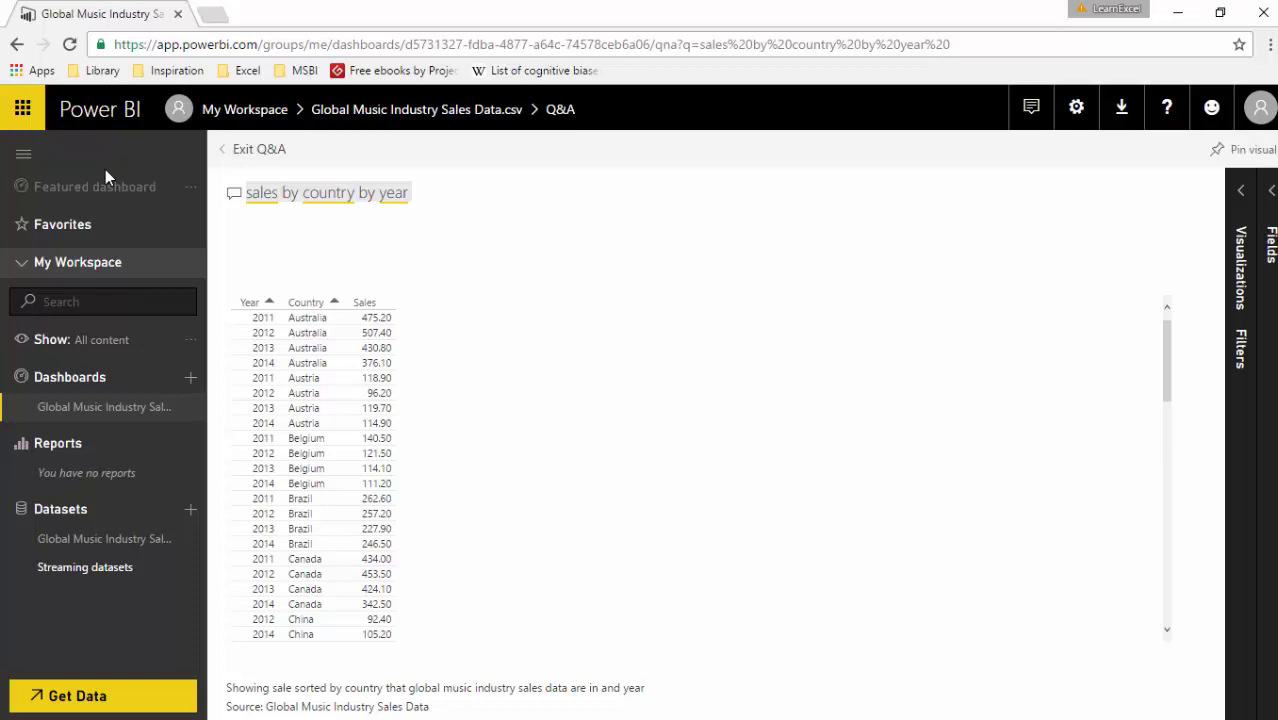
Replace the question with 'country sales ranking' to get a Sales by Country bubble map.
type("co")
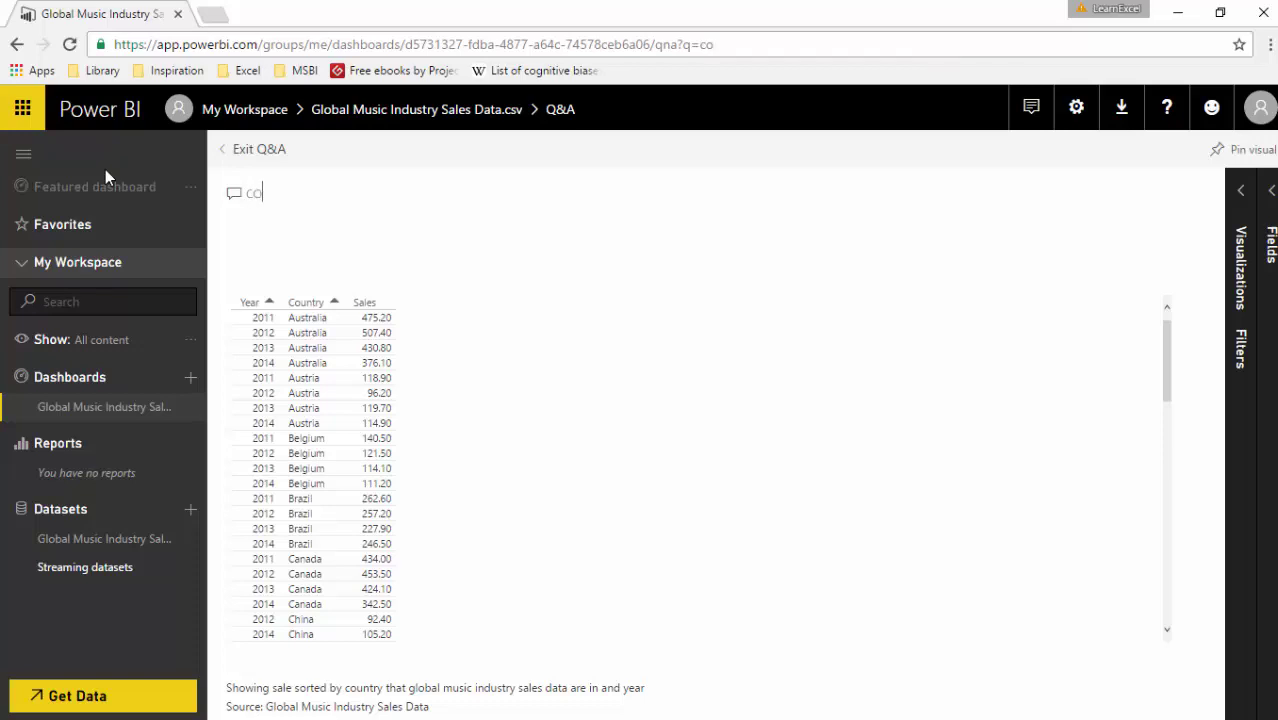
type("untry ")
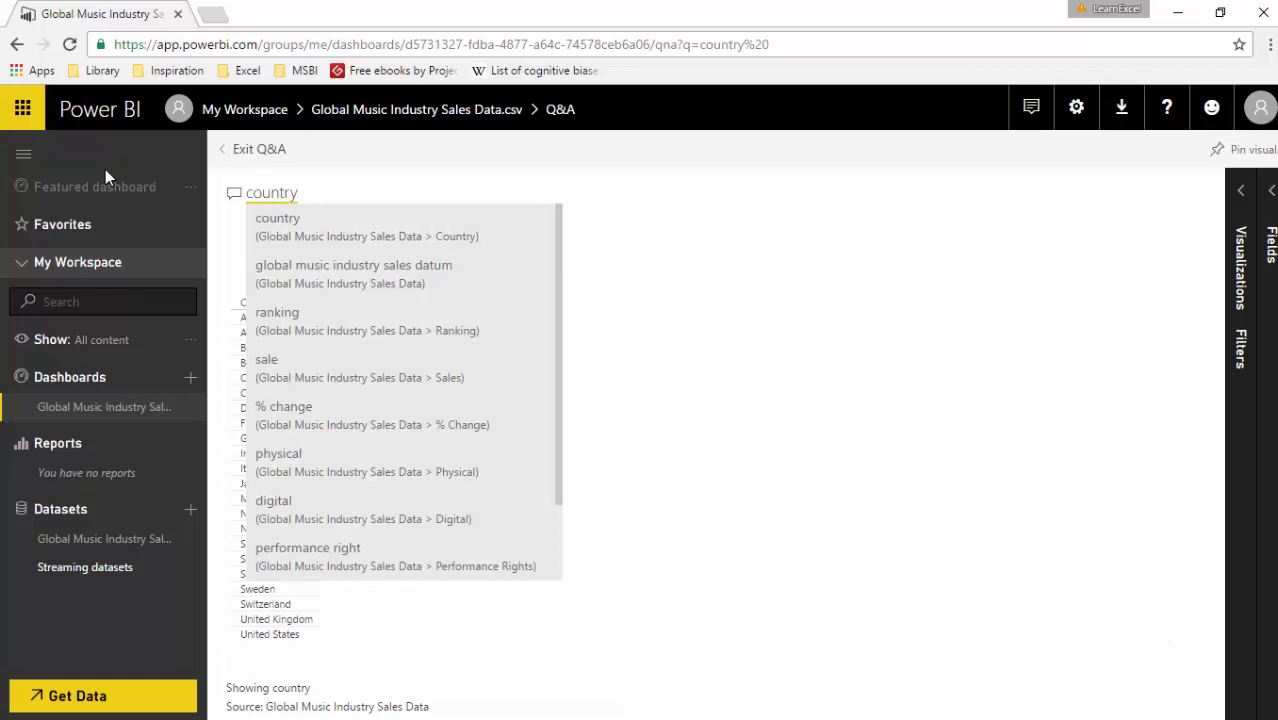
type("sales ")
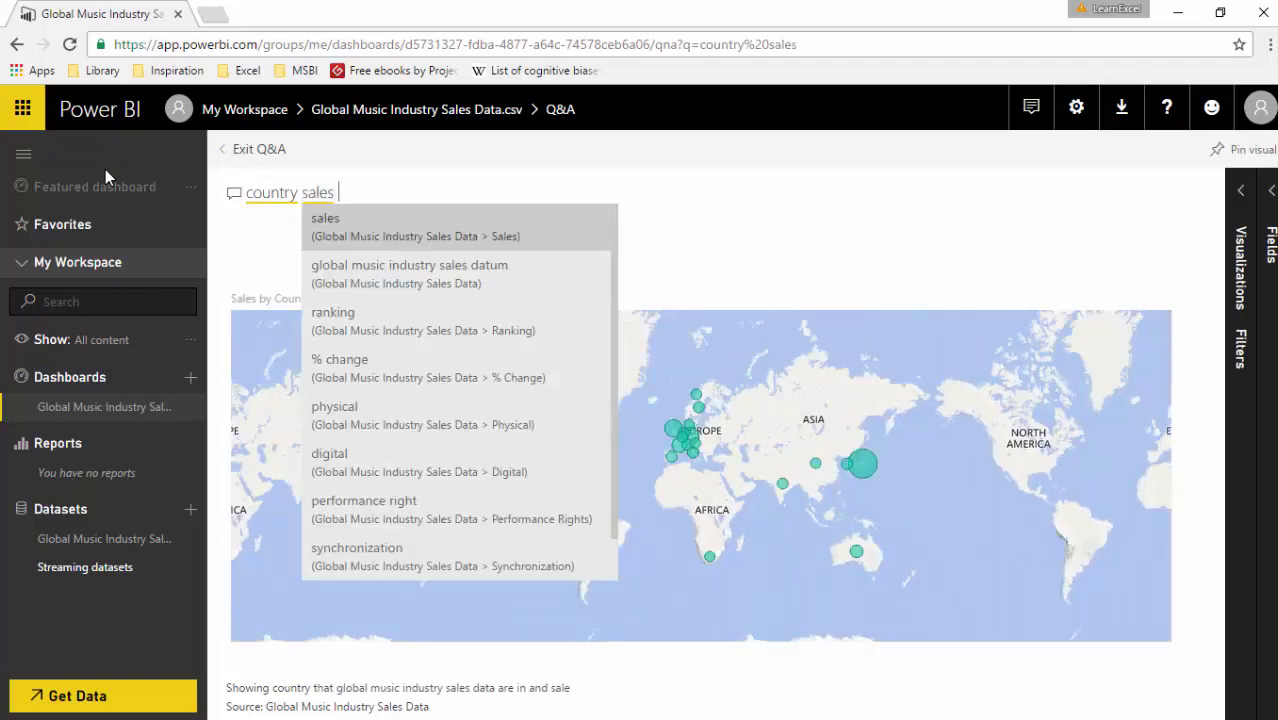
type("year")
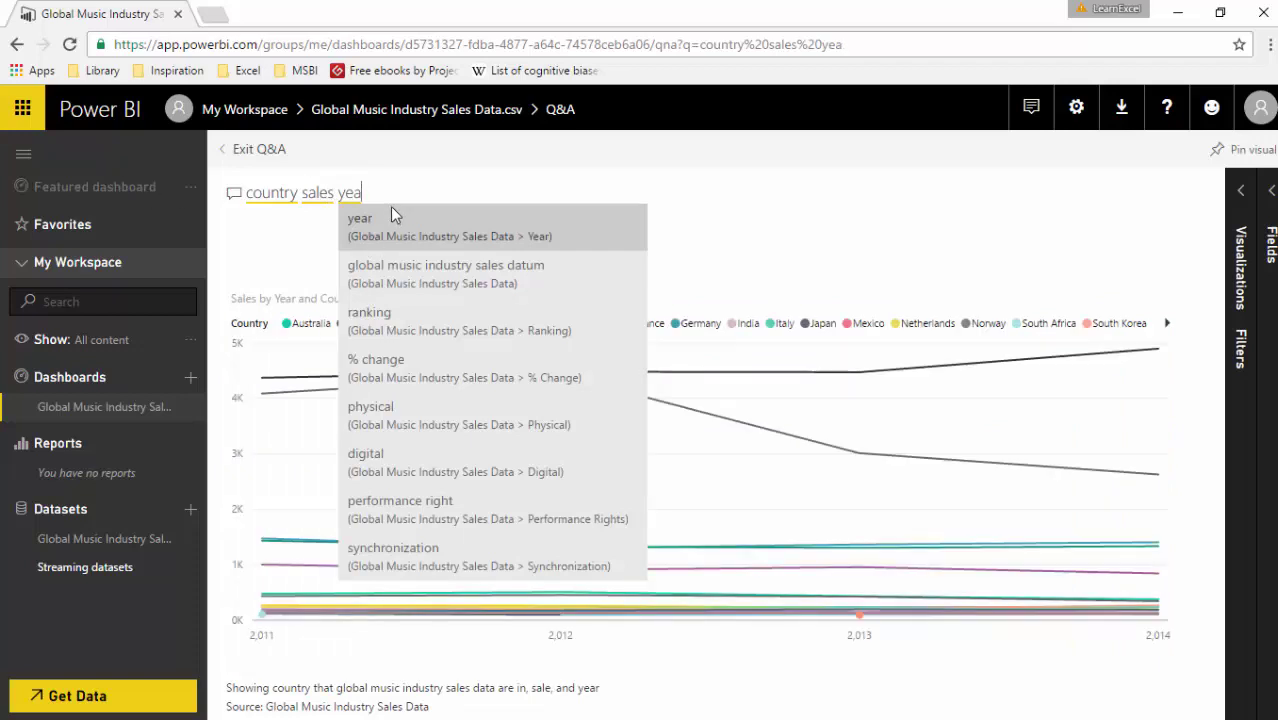
key("BackSpace")
key("BackSpace")
key("BackSpace")
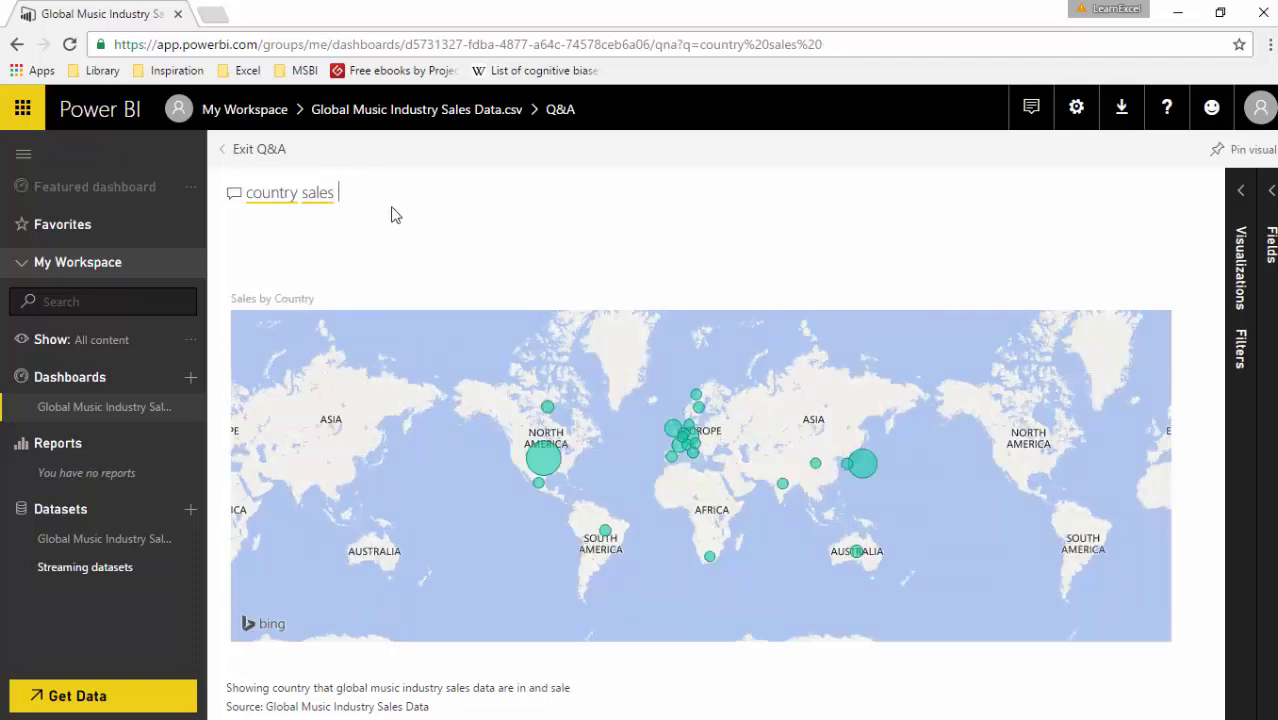
type("ranki")
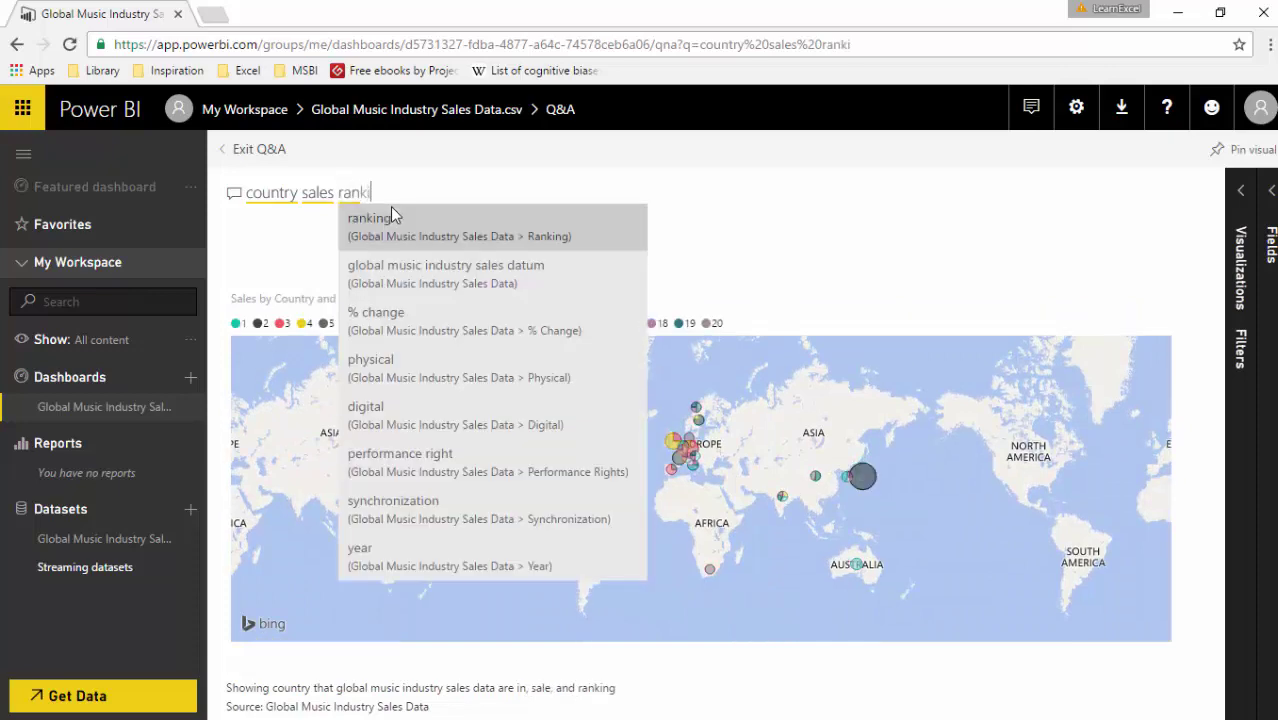
type("ng")
left_click(395, 222)
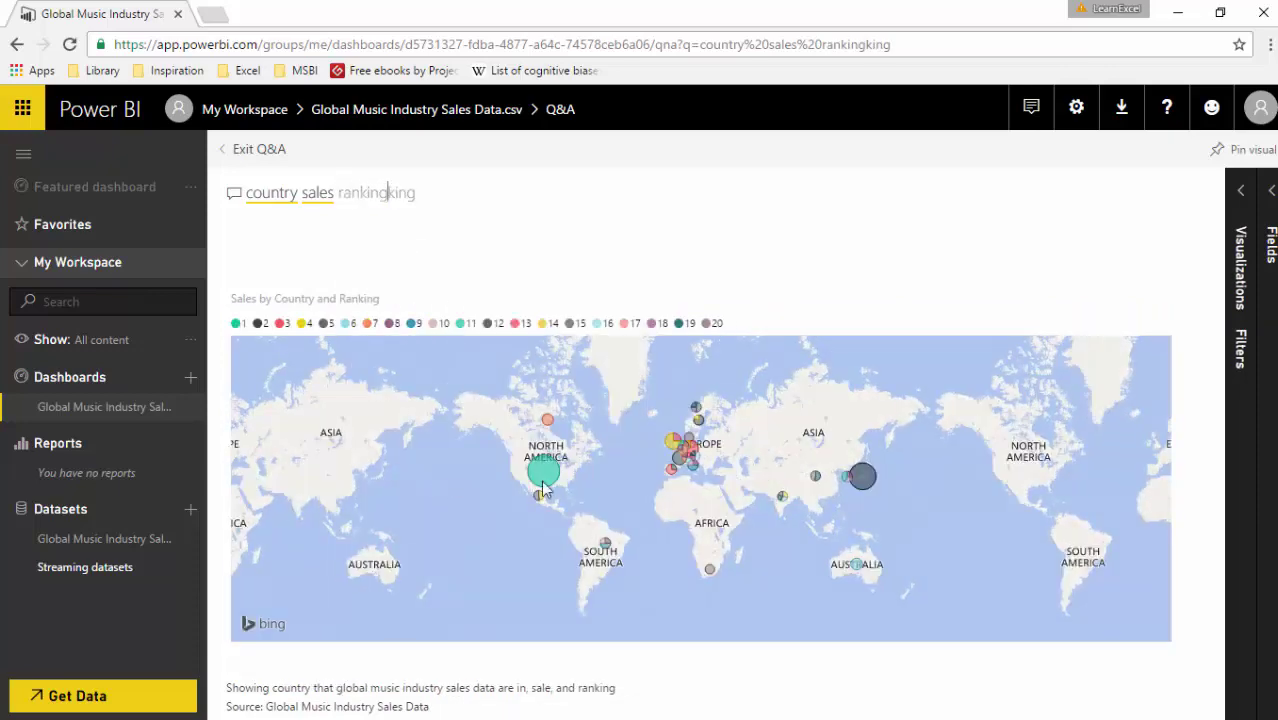
mouse_move(541, 468)
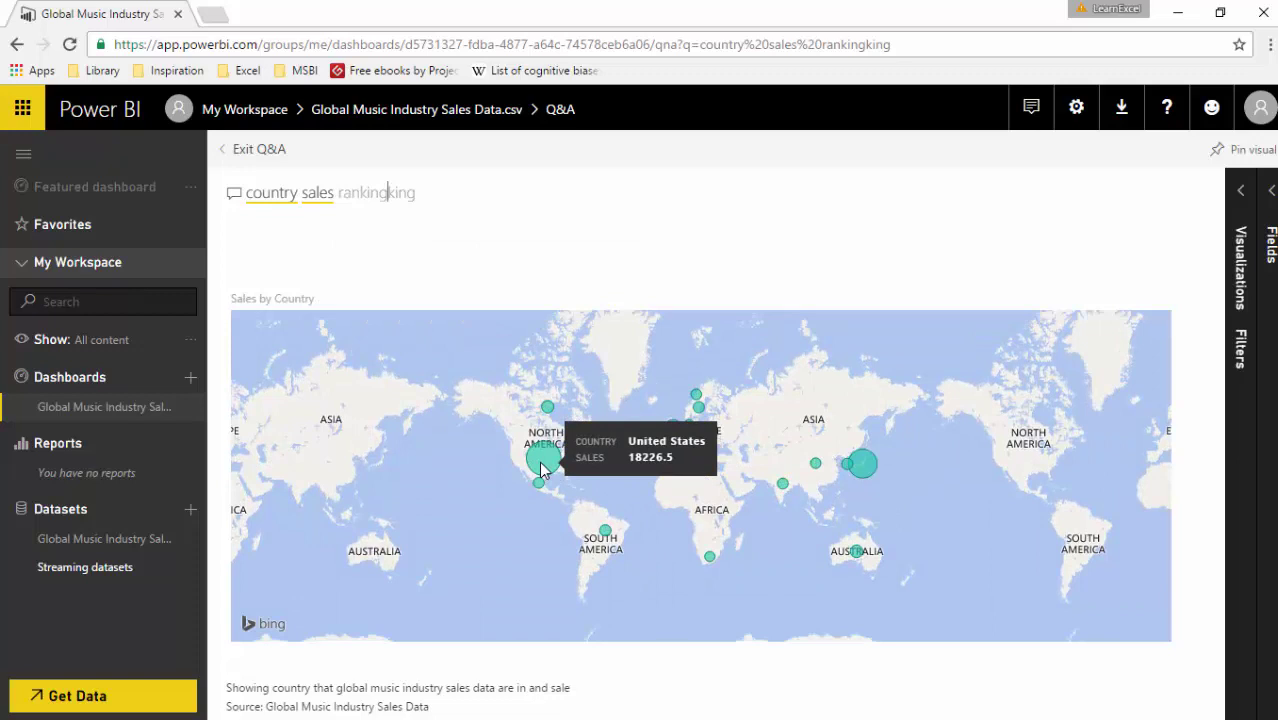
key("Delete")
key("Delete")
key("Delete")
key("Delete")
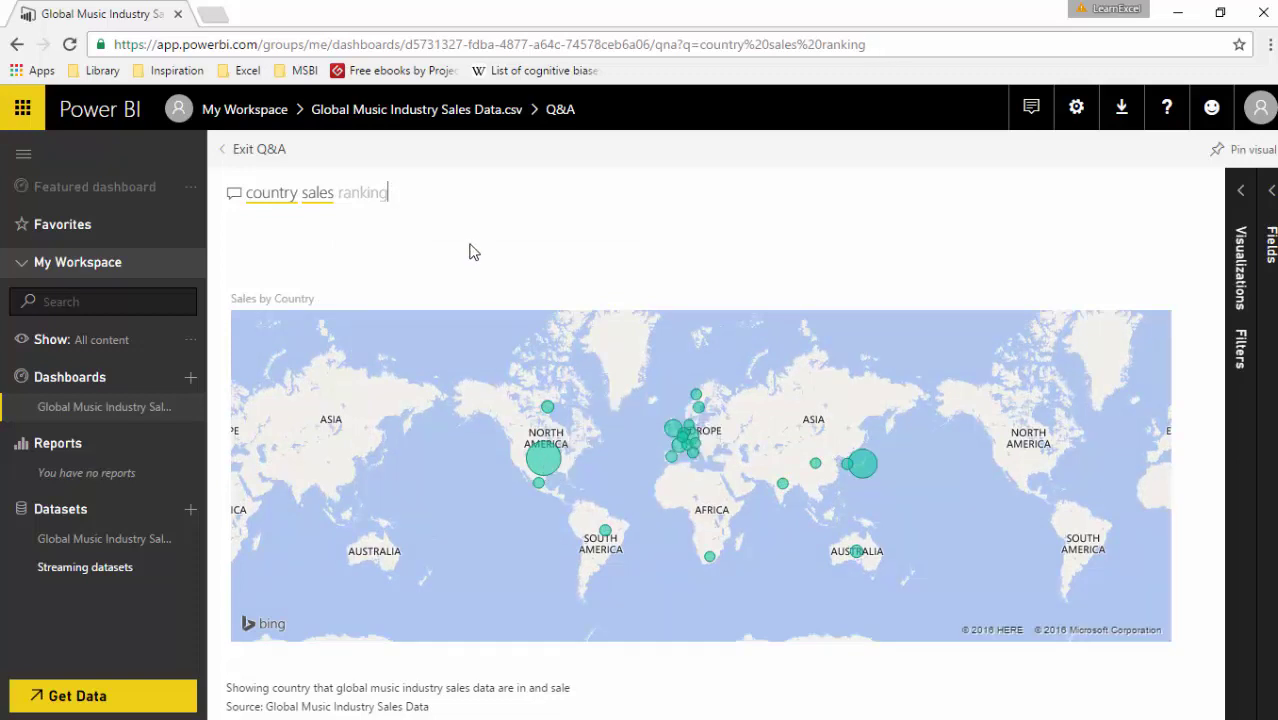
left_click(436, 236)
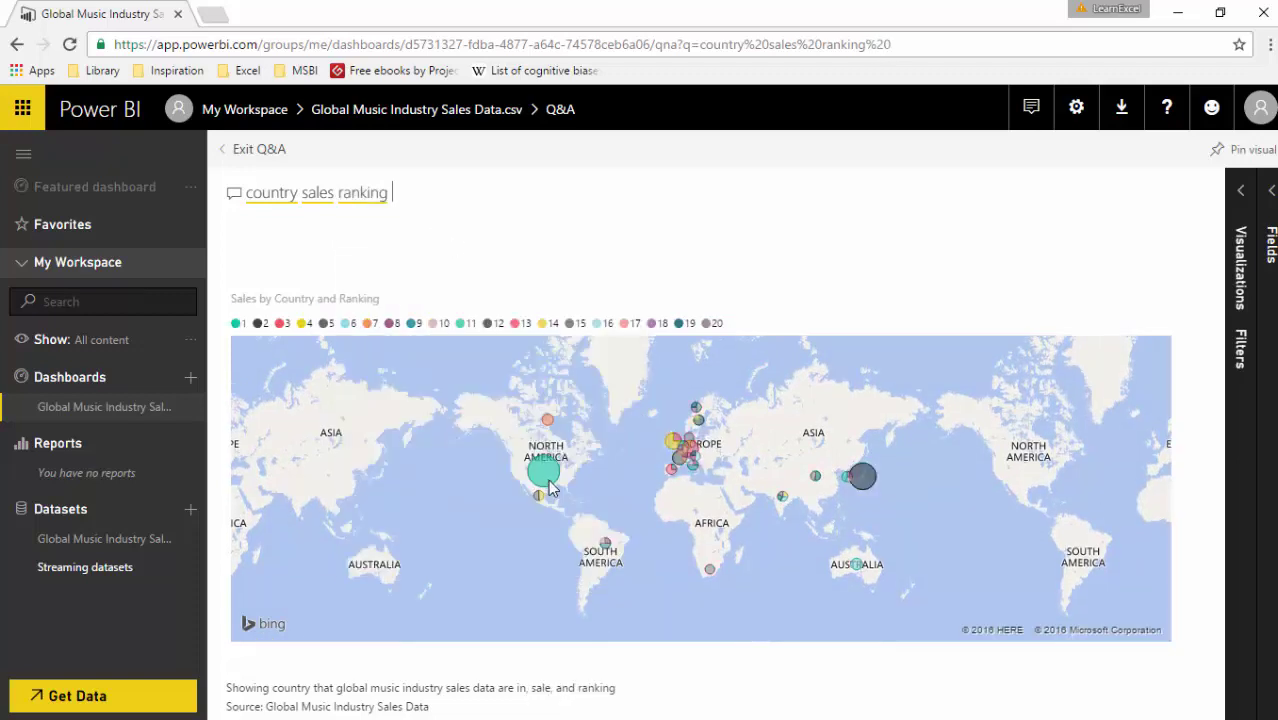
mouse_move(545, 482)
mouse_move(862, 483)
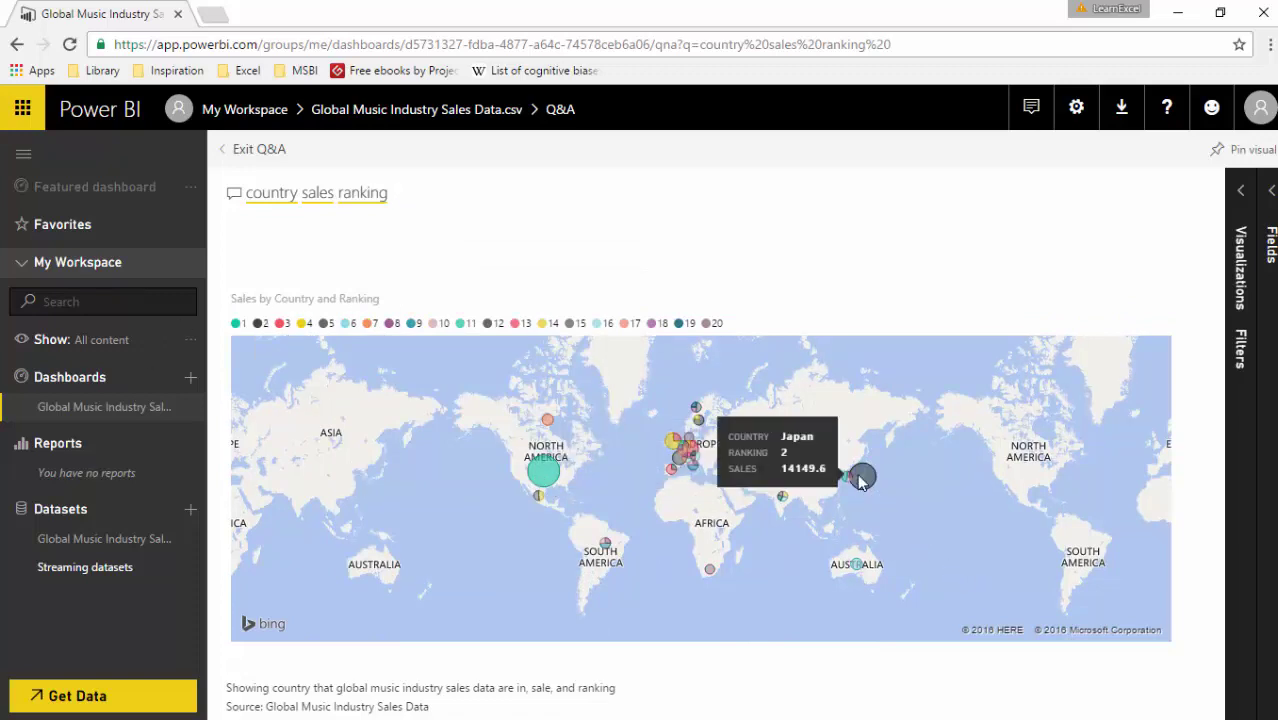
left_click(347, 325)
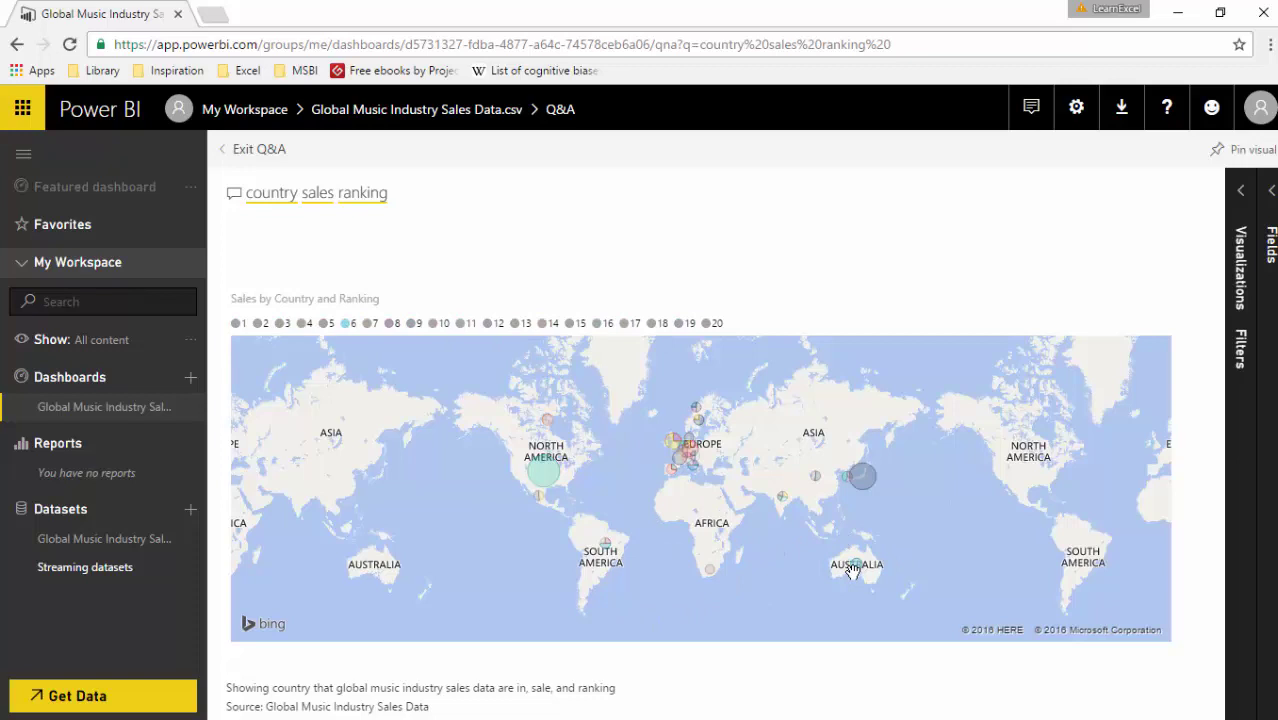
mouse_move(855, 567)
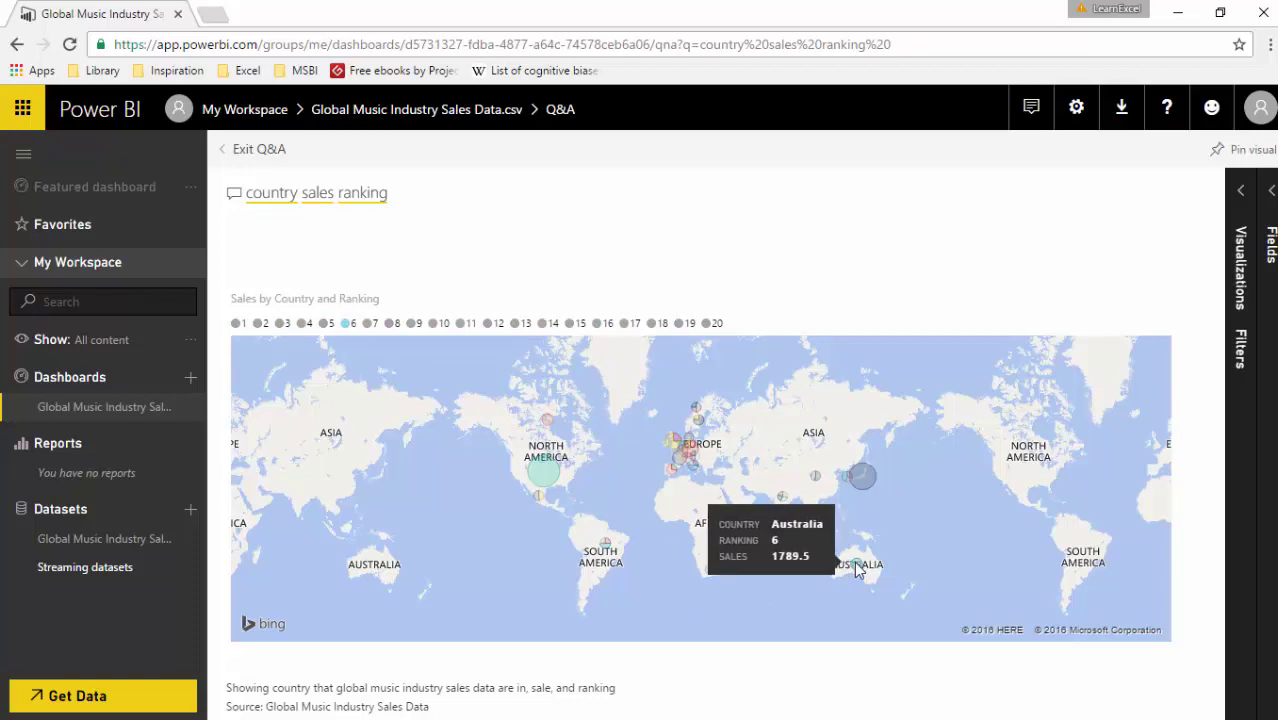
left_click(375, 387)
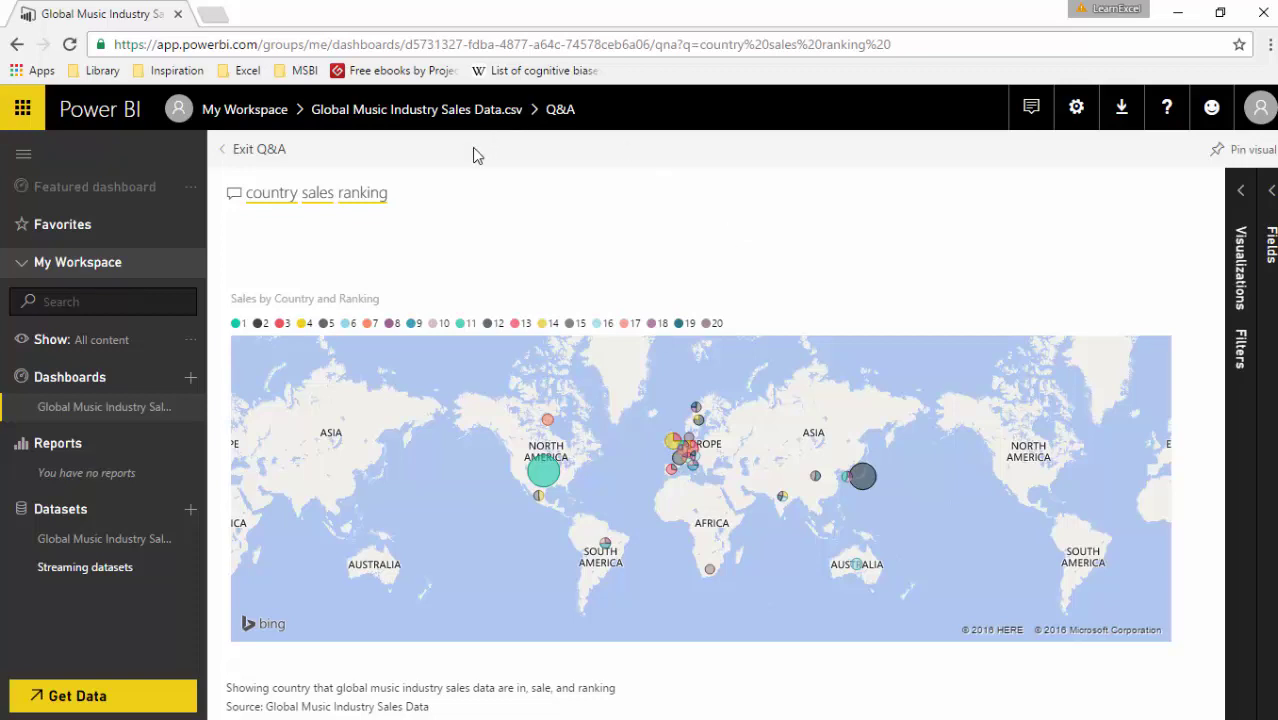
Clear the question and ask 'sales for United States by year' in Q&A.
left_click(449, 190)
key("BackSpace")
key("BackSpace")
key("BackSpace")
key("BackSpace")
key("BackSpace")
key("BackSpace")
key("BackSpace")
key("BackSpace")
key("BackSpace")
key("BackSpace")
key("BackSpace")
key("BackSpace")
key("BackSpace")
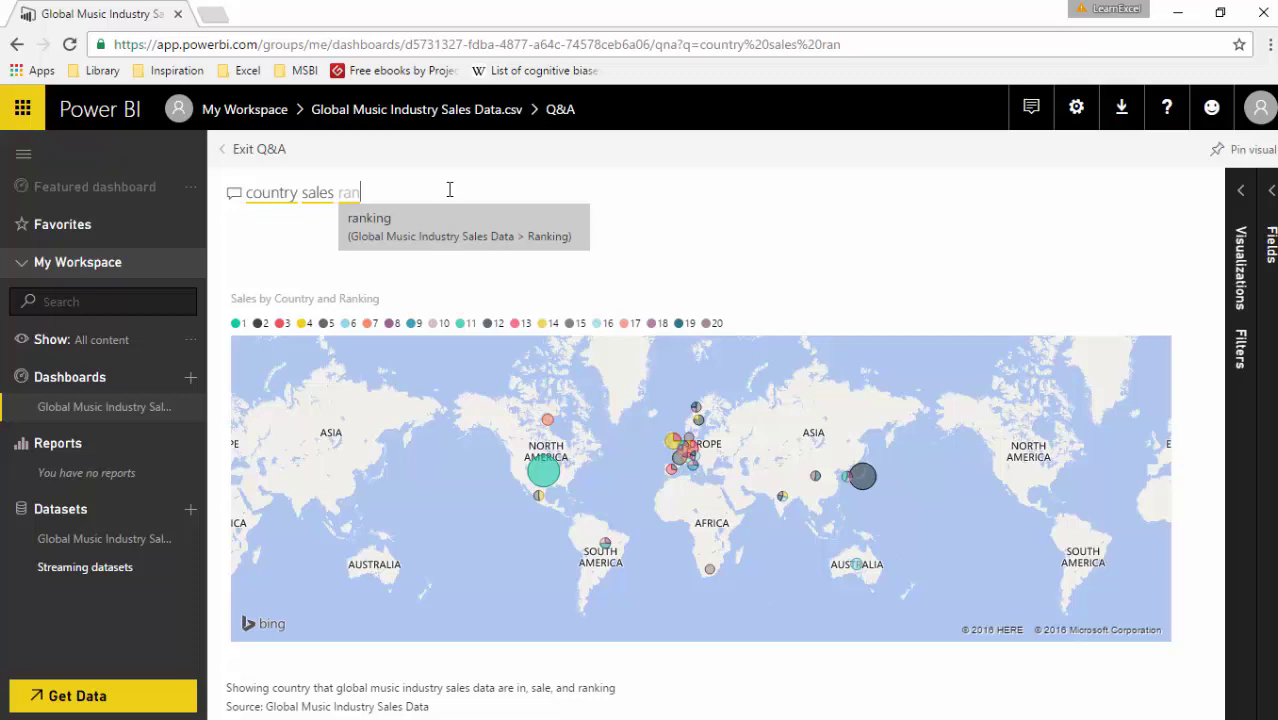
key("BackSpace")
key("BackSpace")
key("BackSpace")
key("BackSpace")
key("BackSpace")
key("BackSpace")
key("BackSpace")
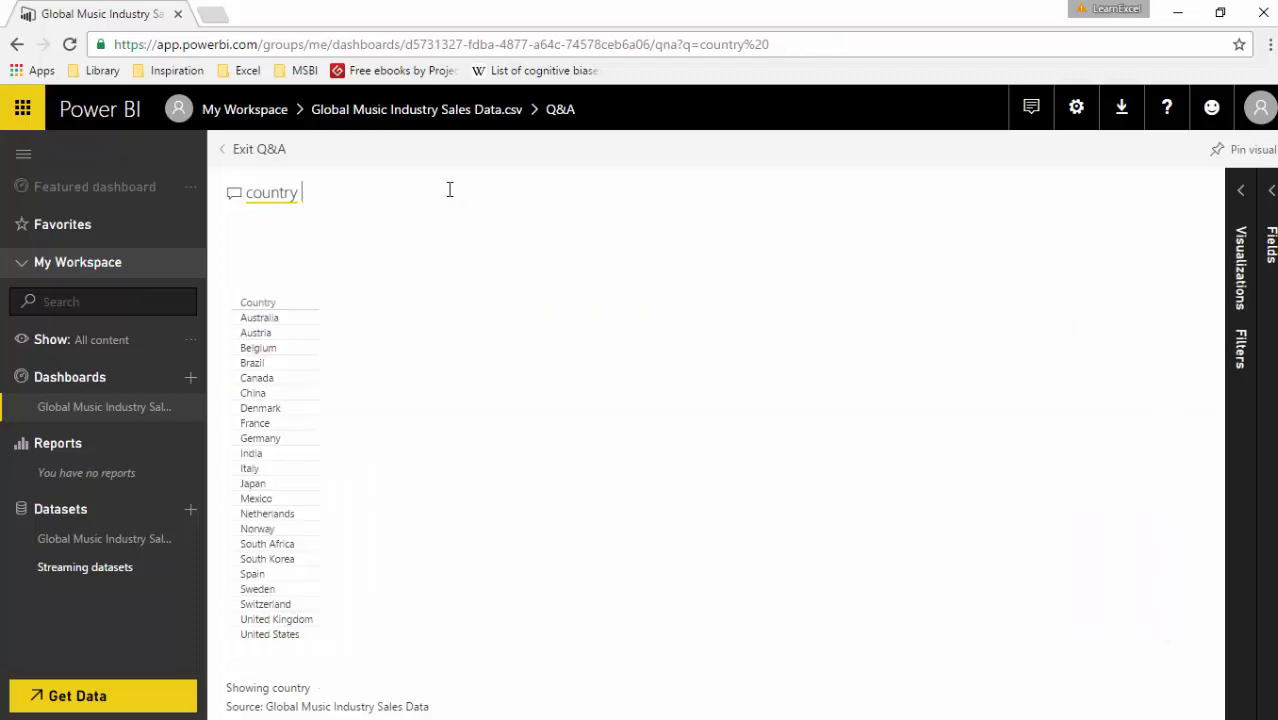
key("BackSpace")
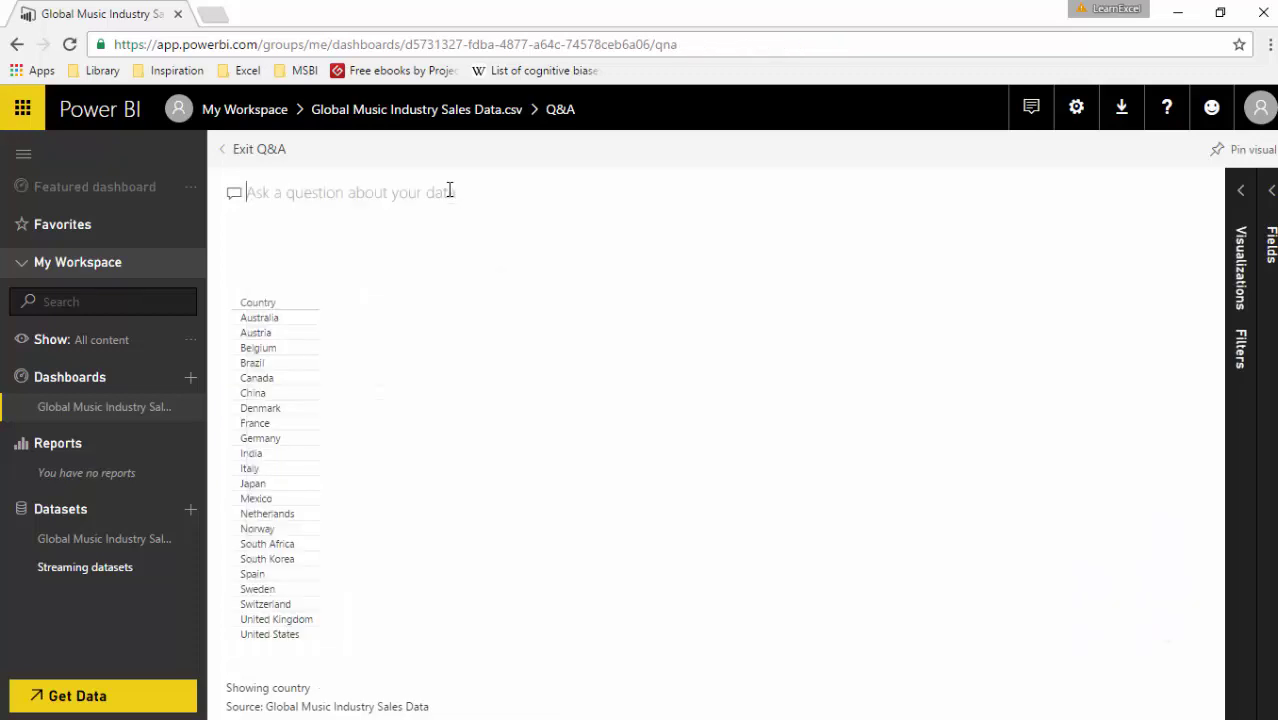
type("sales for u")
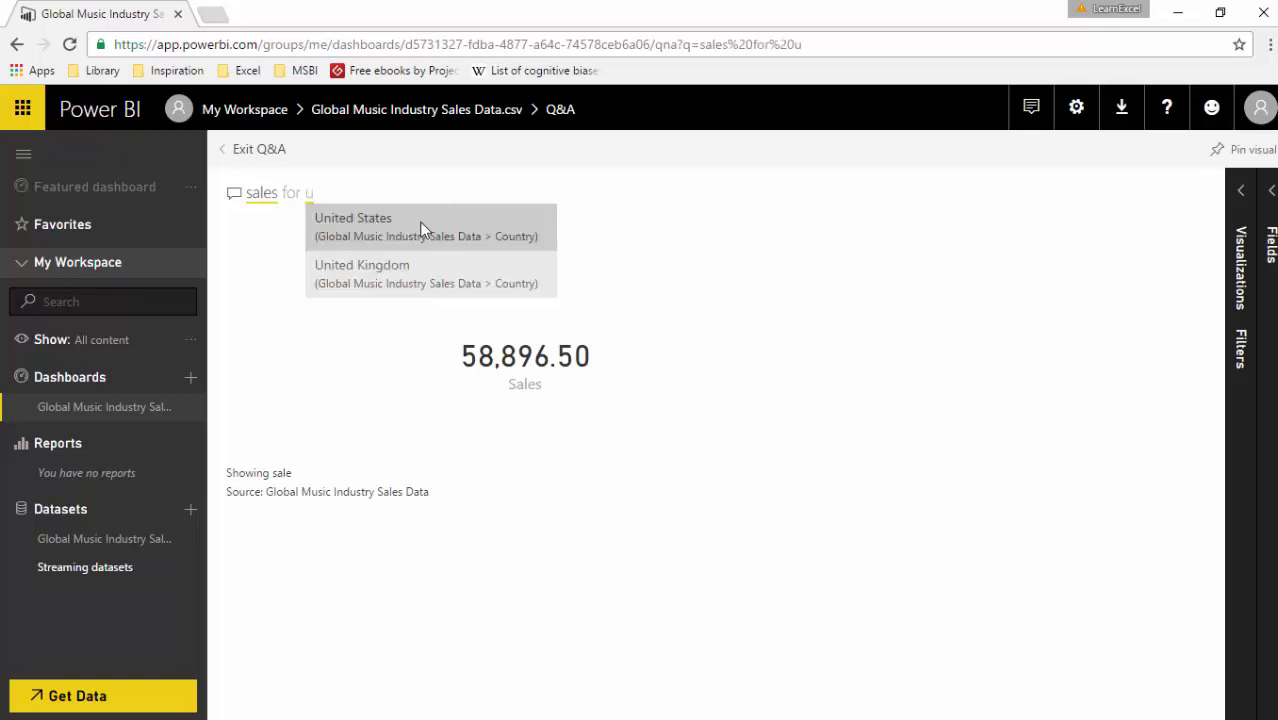
left_click(422, 228)
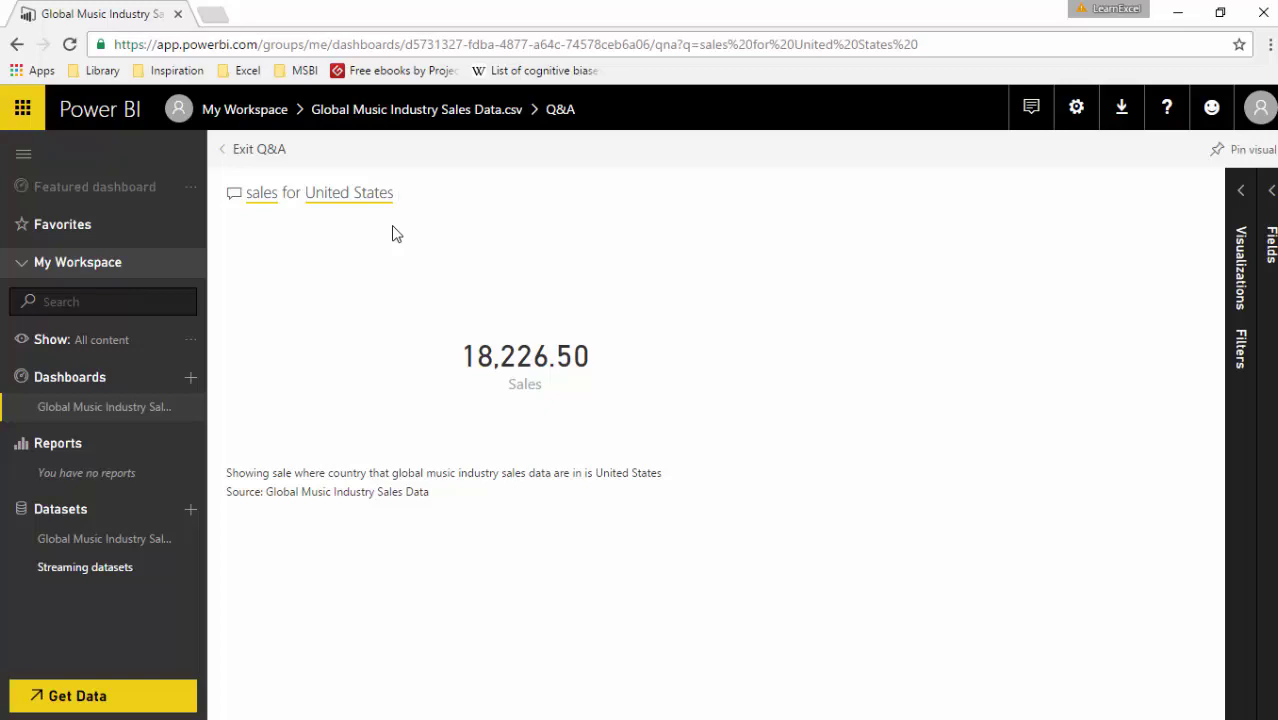
type("by year")
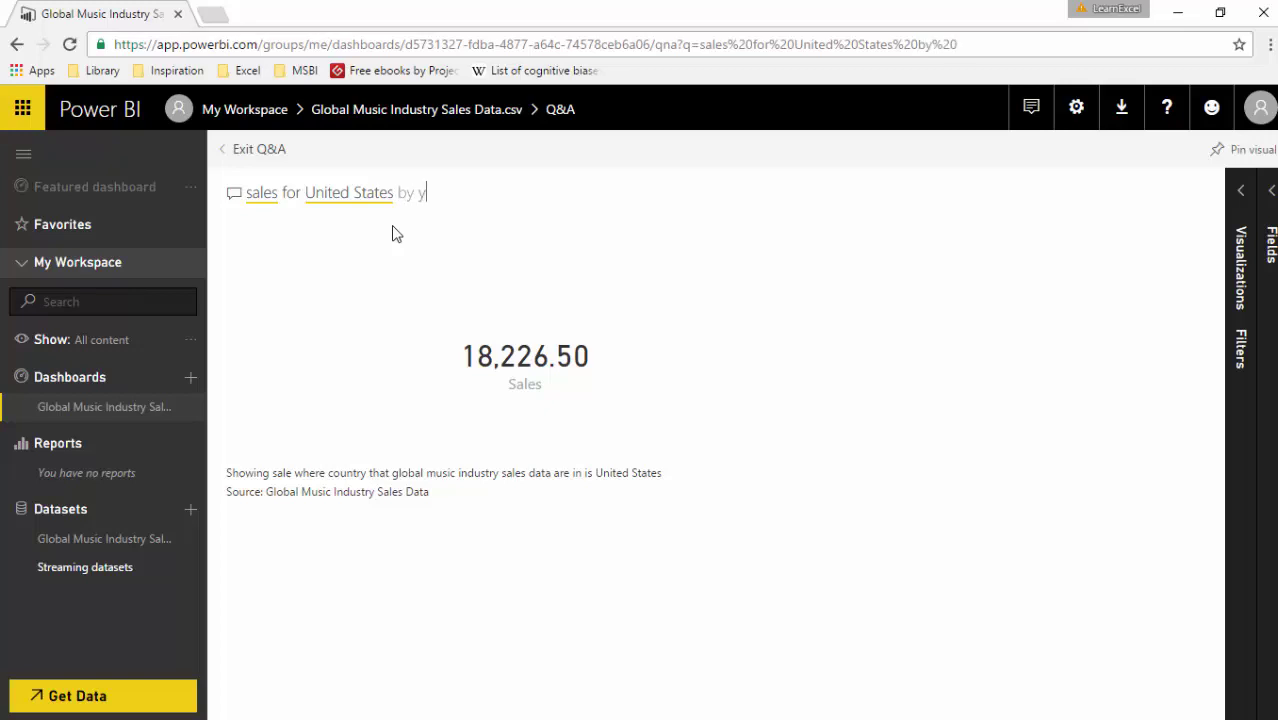